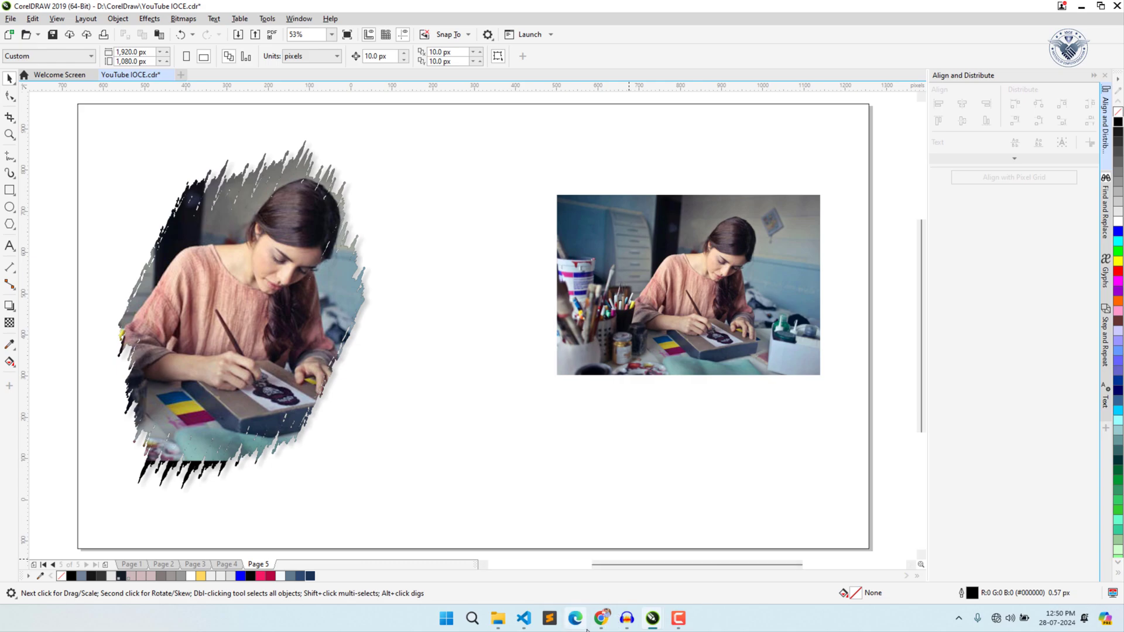
# - Switch to Chrome to view the Road Rage font's dafont.com page, then locate the road_rage ZIP in the Downloads folder
pyautogui.click(601, 618)
pyautogui.click(135, 13)
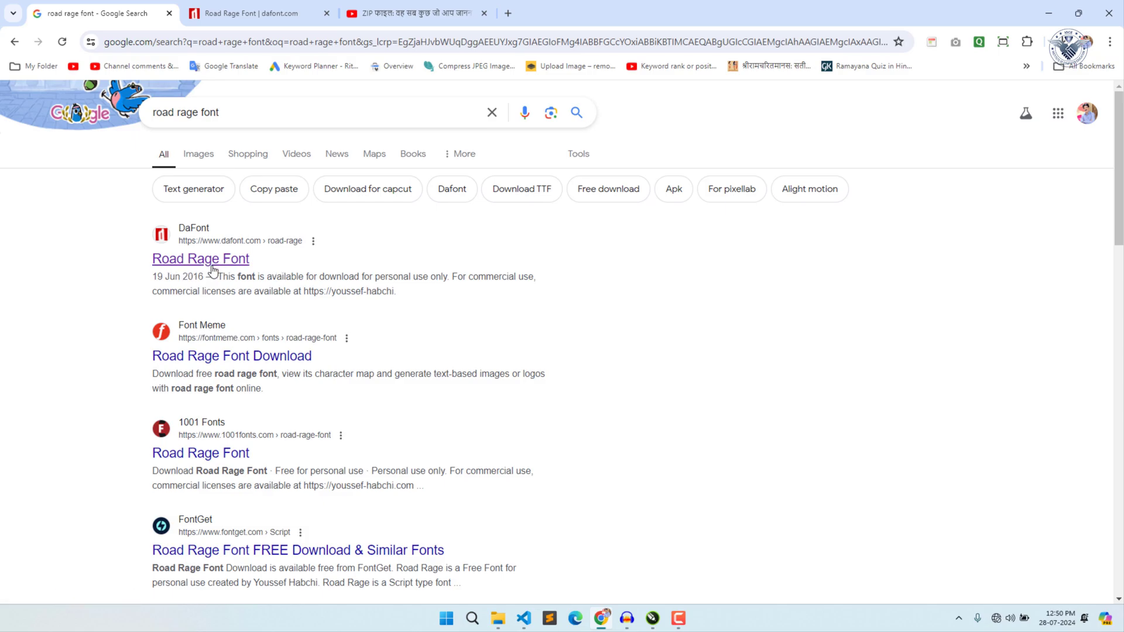
pyautogui.click(280, 7)
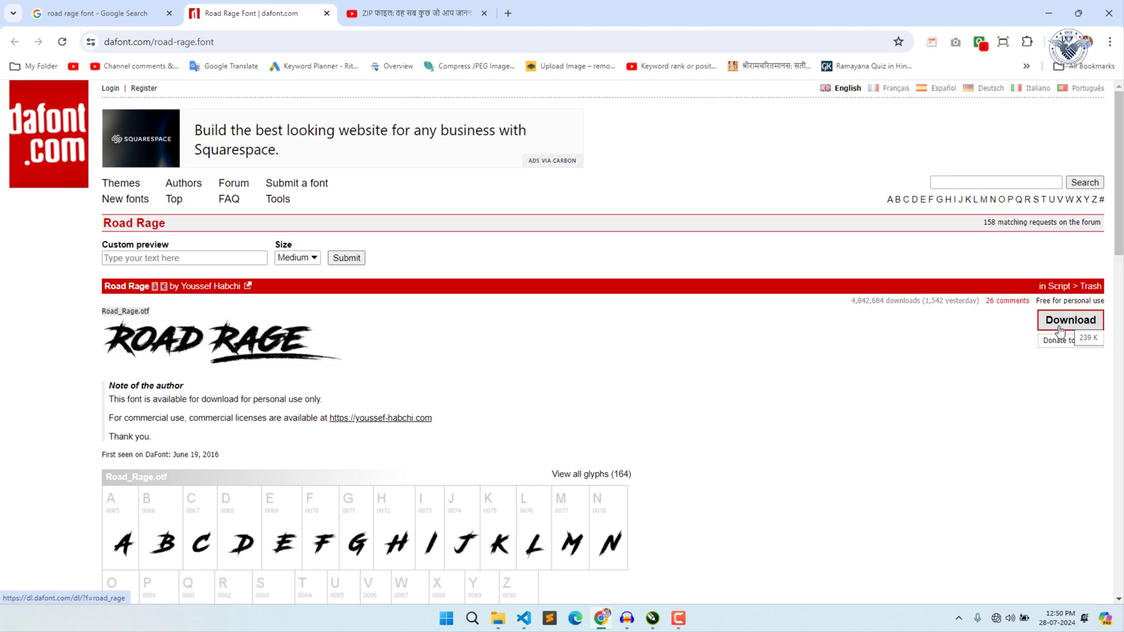
pyautogui.click(499, 618)
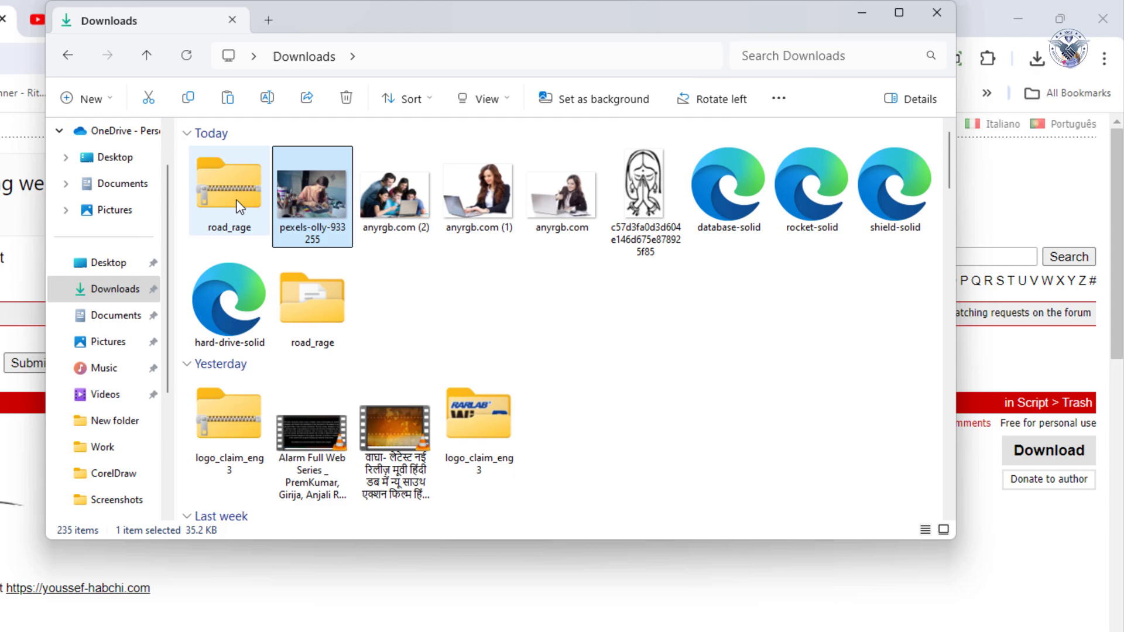
pyautogui.click(240, 207)
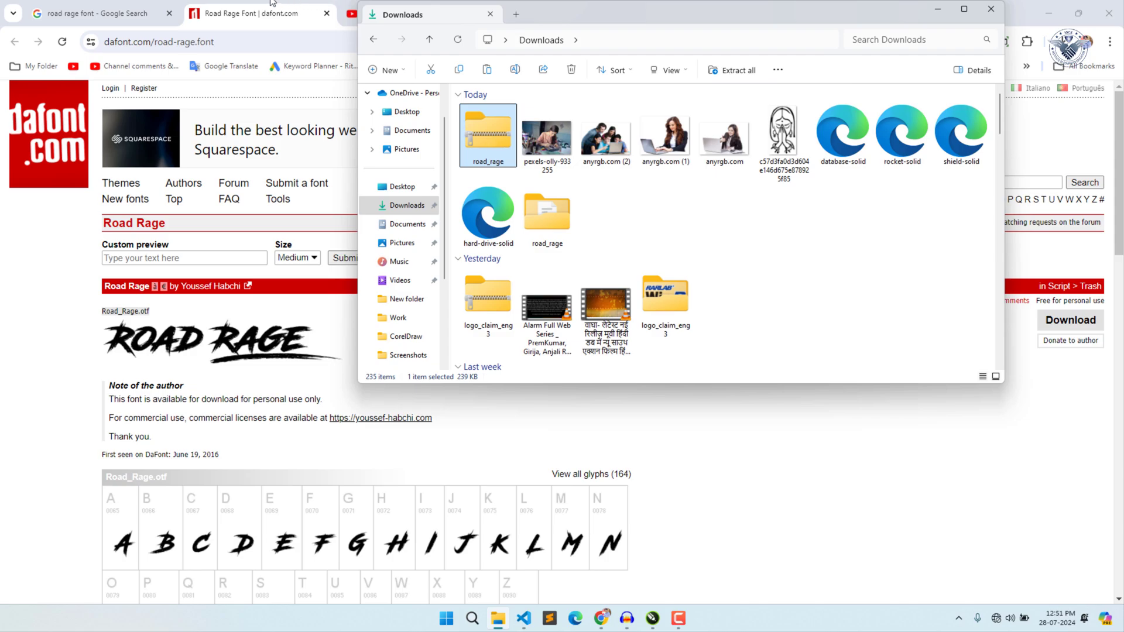
# - View the YouTube playlist about ZIP files and check the extraction option for the road_rage archive in Downloads
pyautogui.click(231, 7)
pyautogui.click(373, 7)
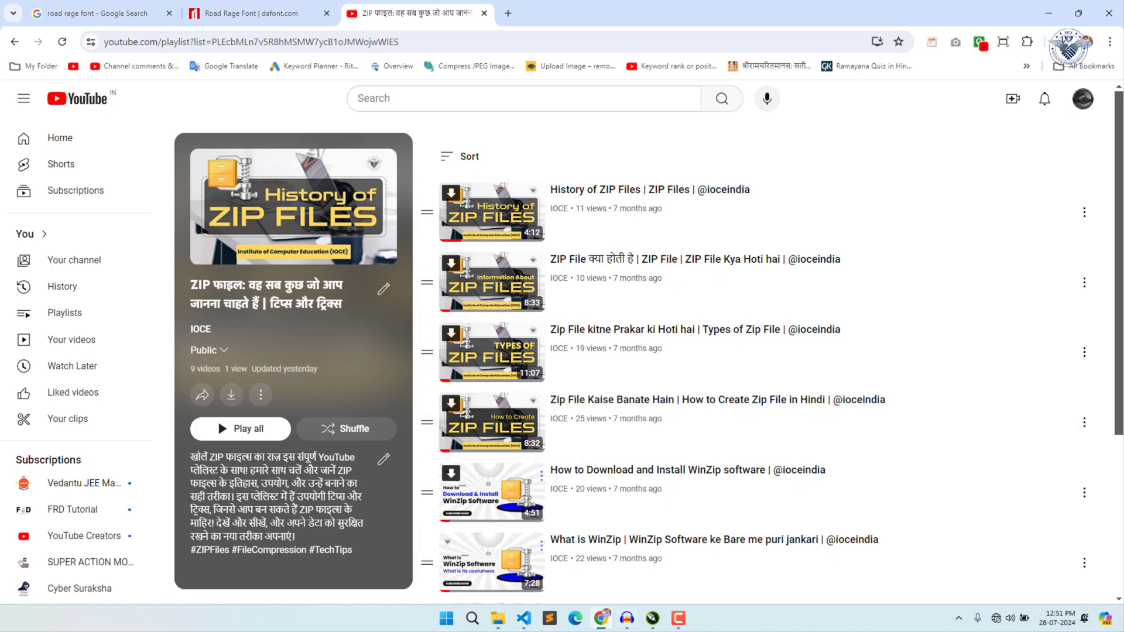
pyautogui.click(499, 622)
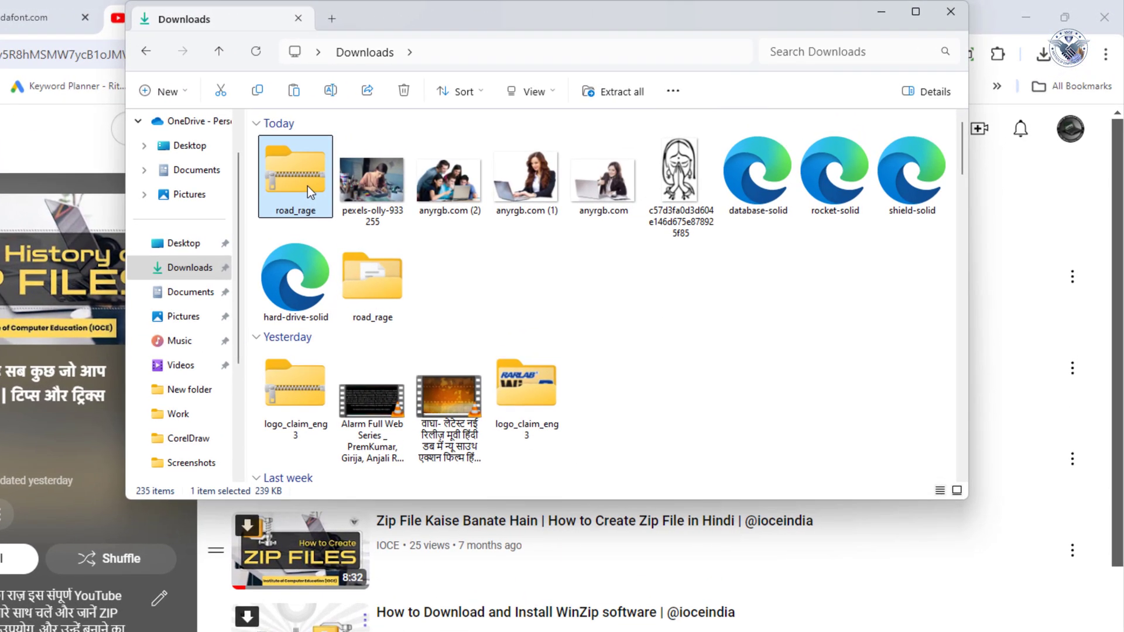
pyautogui.rightClick(482, 146)
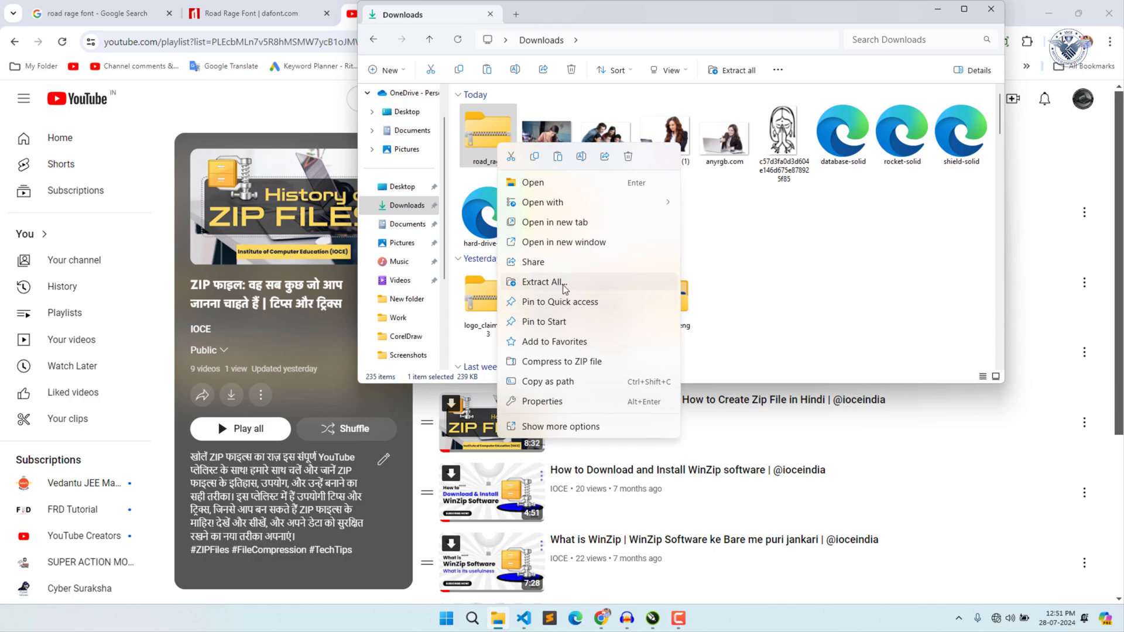
pyautogui.click(758, 248)
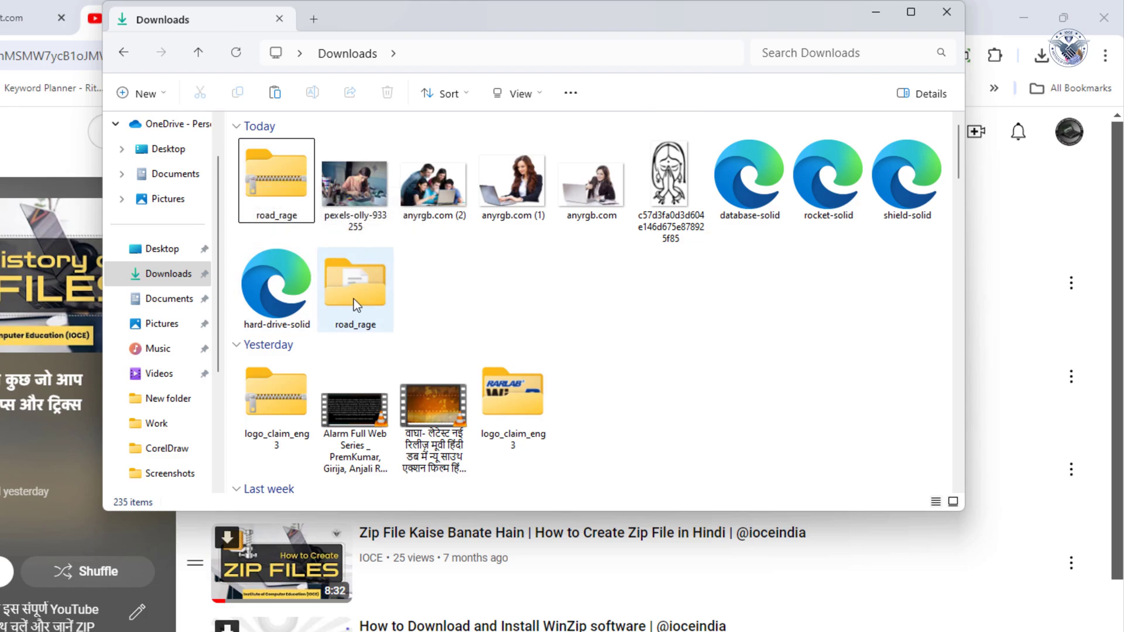
# - Open the extracted road_rage folder and preview the Road_Rage OpenType font file
pyautogui.doubleClick(355, 283)
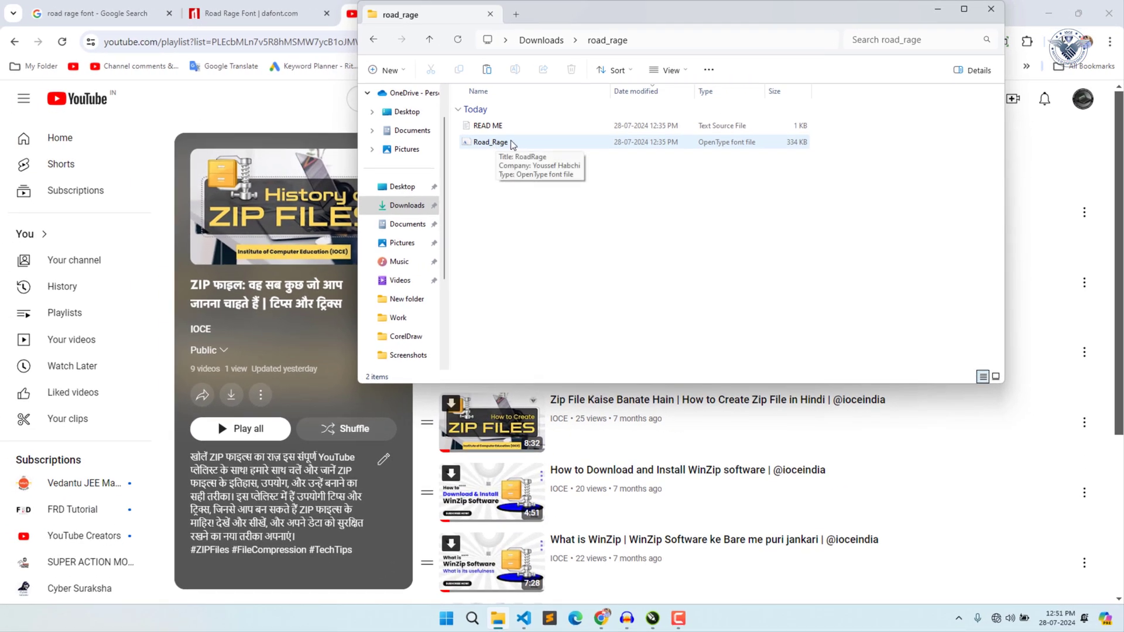
pyautogui.click(369, 178)
pyautogui.doubleClick(491, 143)
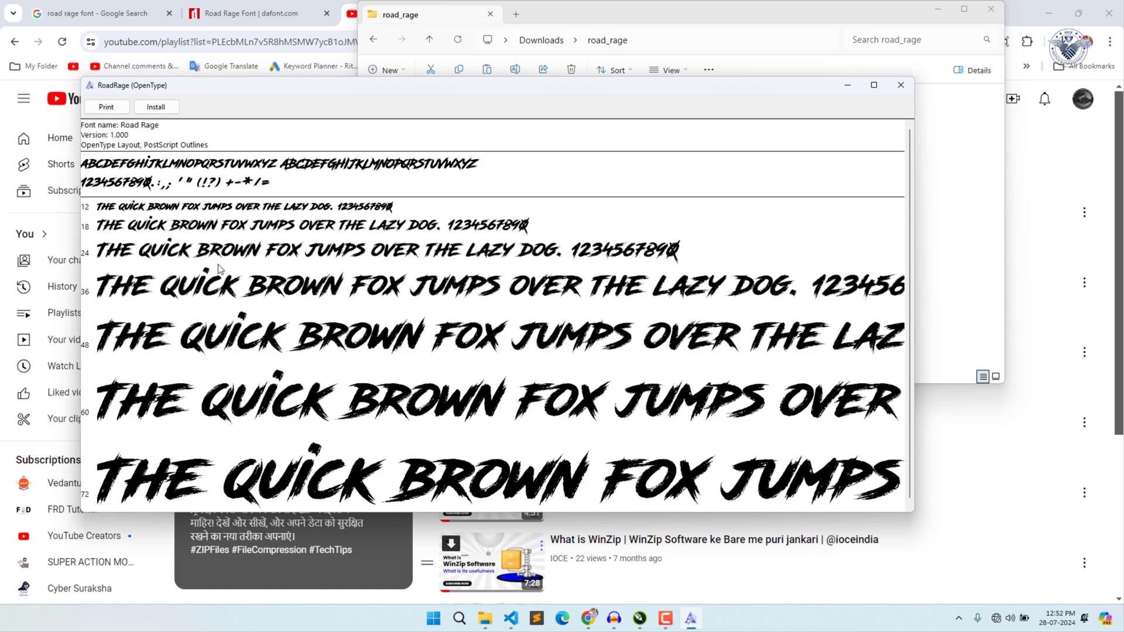
pyautogui.click(900, 86)
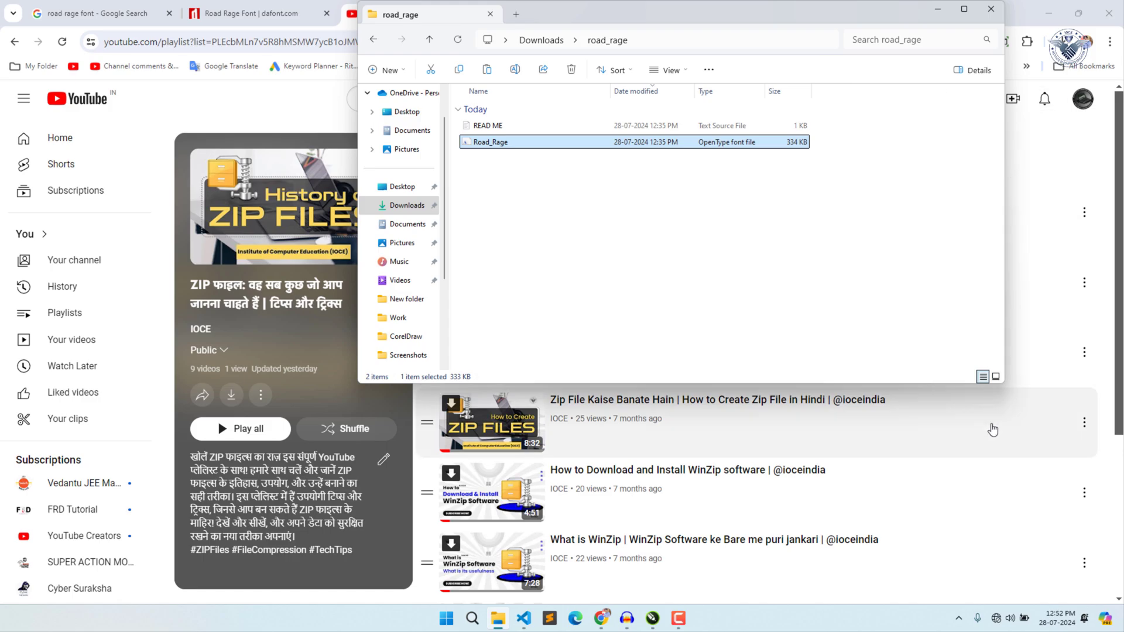
# - Switch to CorelDRAW, add a new page after Page 5, and create a page-sized rectangle on it
pyautogui.click(654, 621)
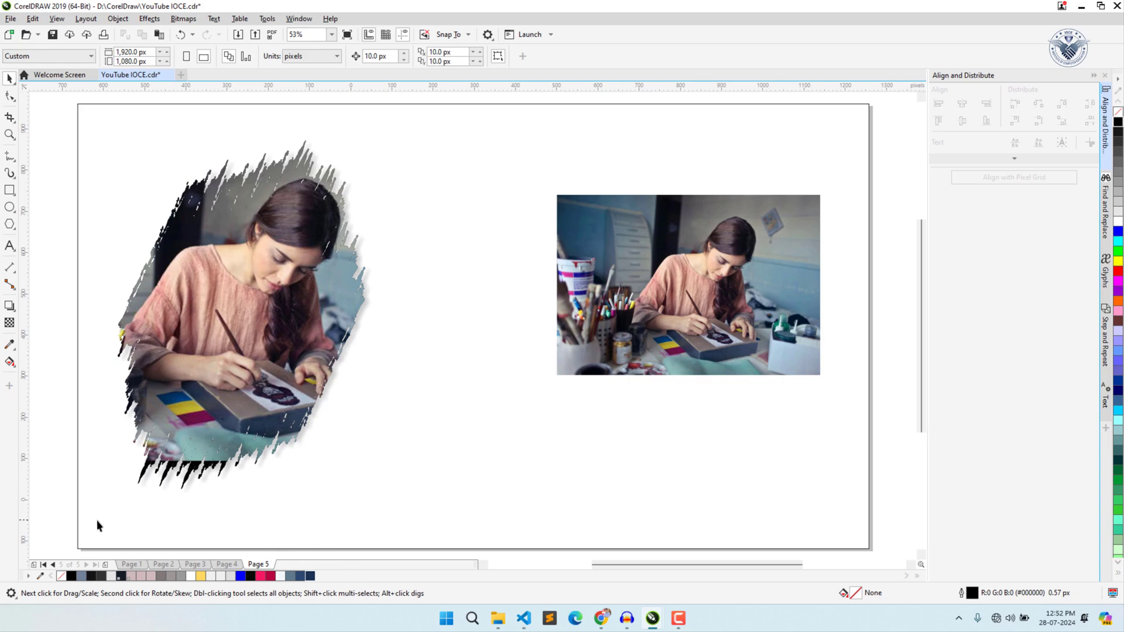
pyautogui.click(106, 565)
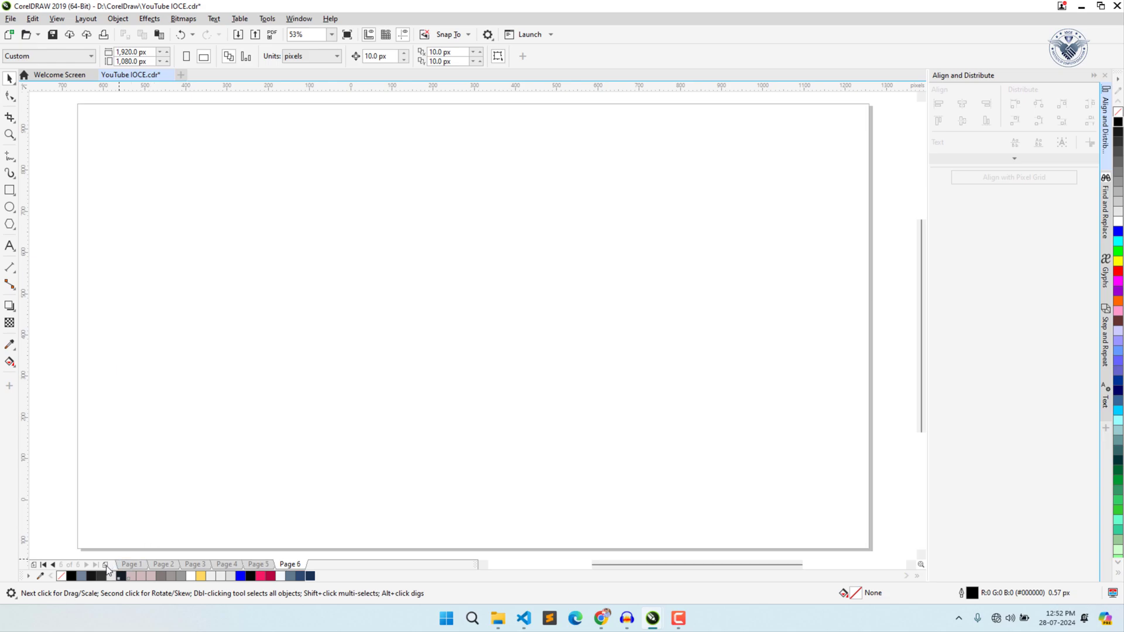
pyautogui.doubleClick(10, 191)
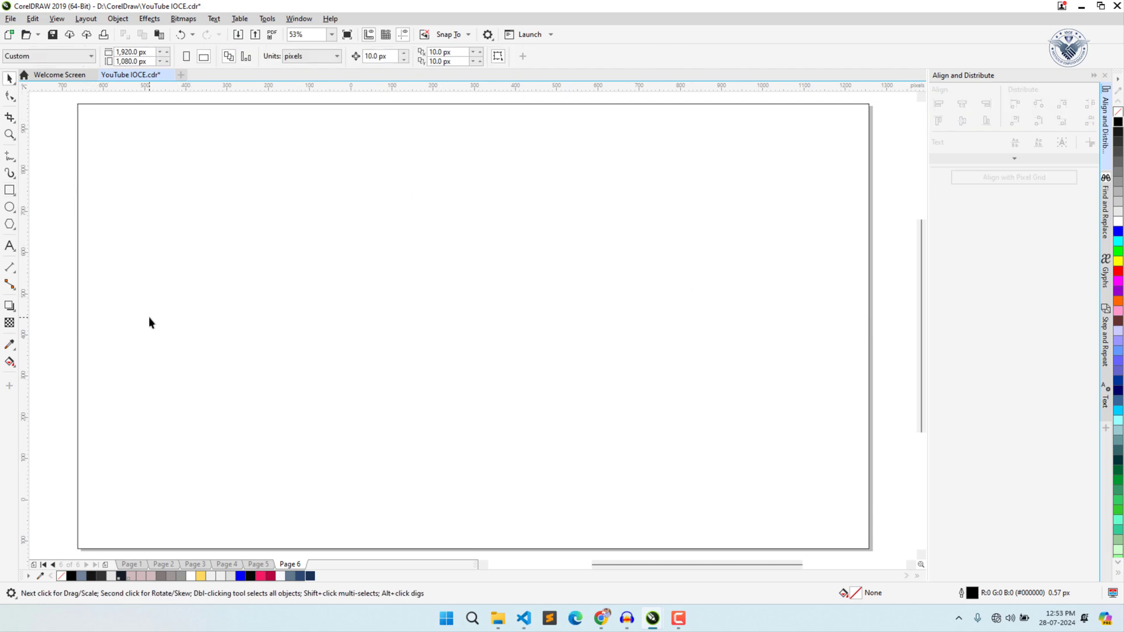
# - Add the artistic text "I" on the blank page and set its font to Road Rage
pyautogui.click(10, 246)
pyautogui.click(279, 267)
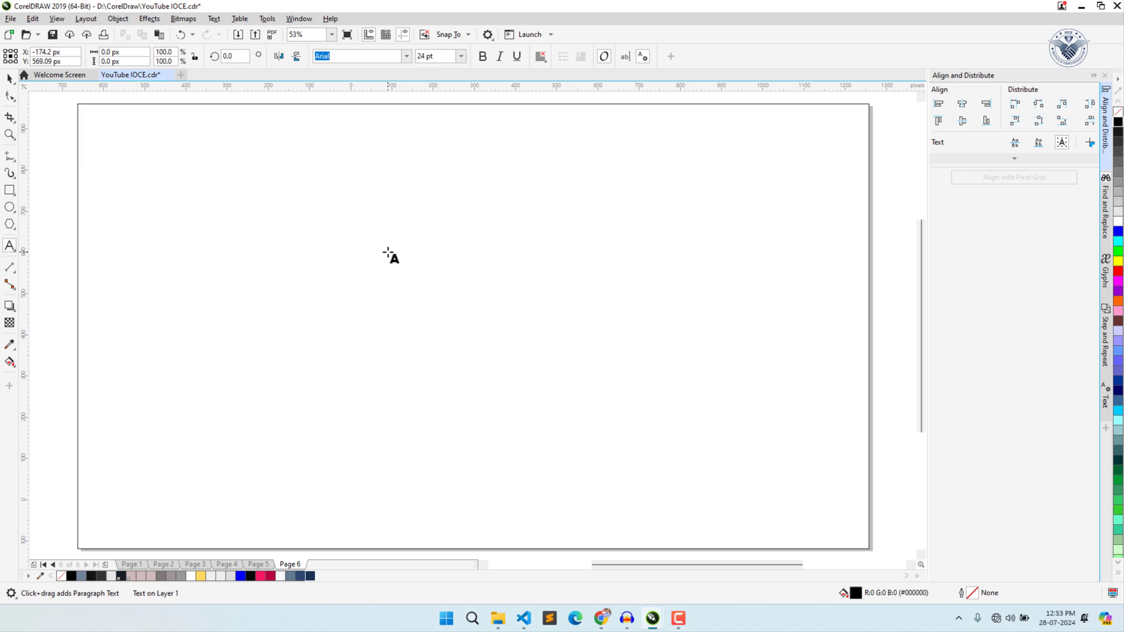
pyautogui.write('I')
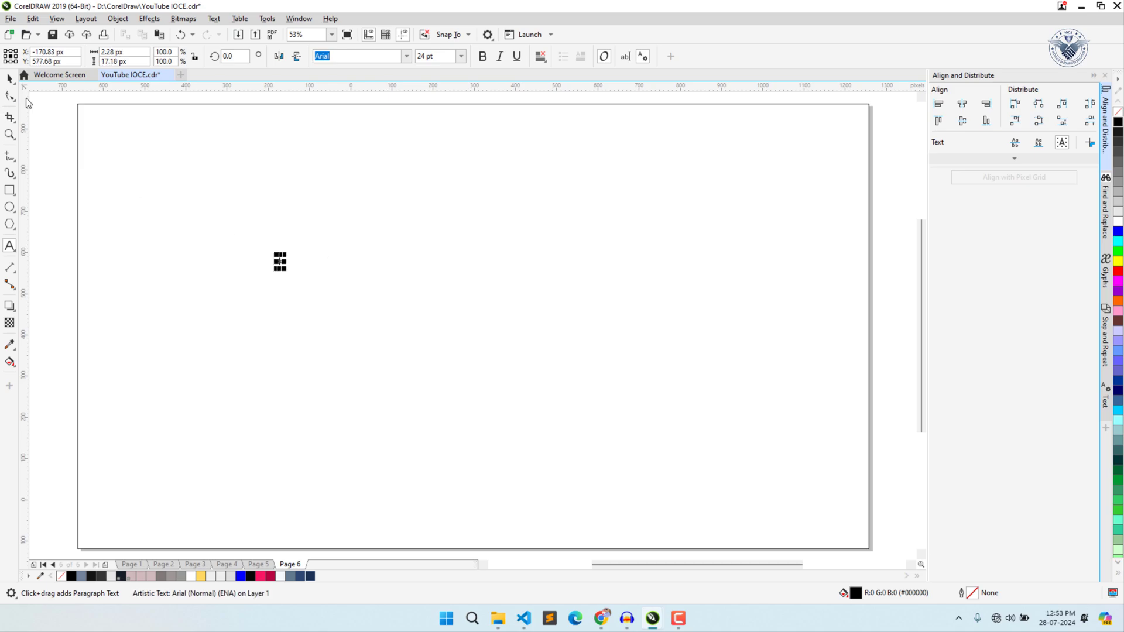
pyautogui.click(9, 79)
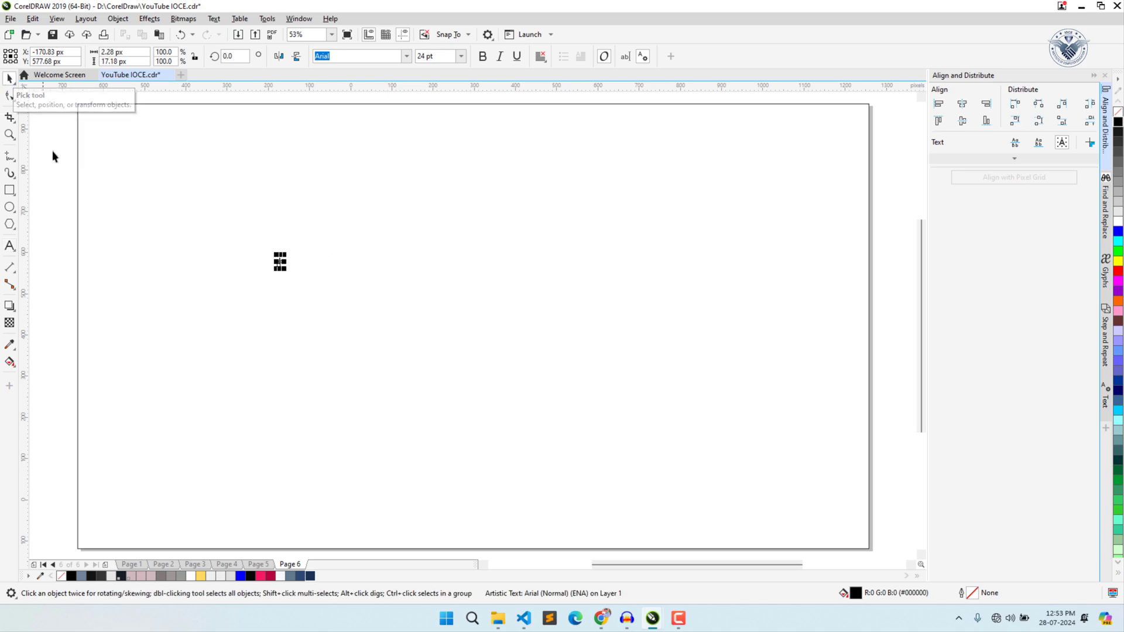
pyautogui.click(407, 56)
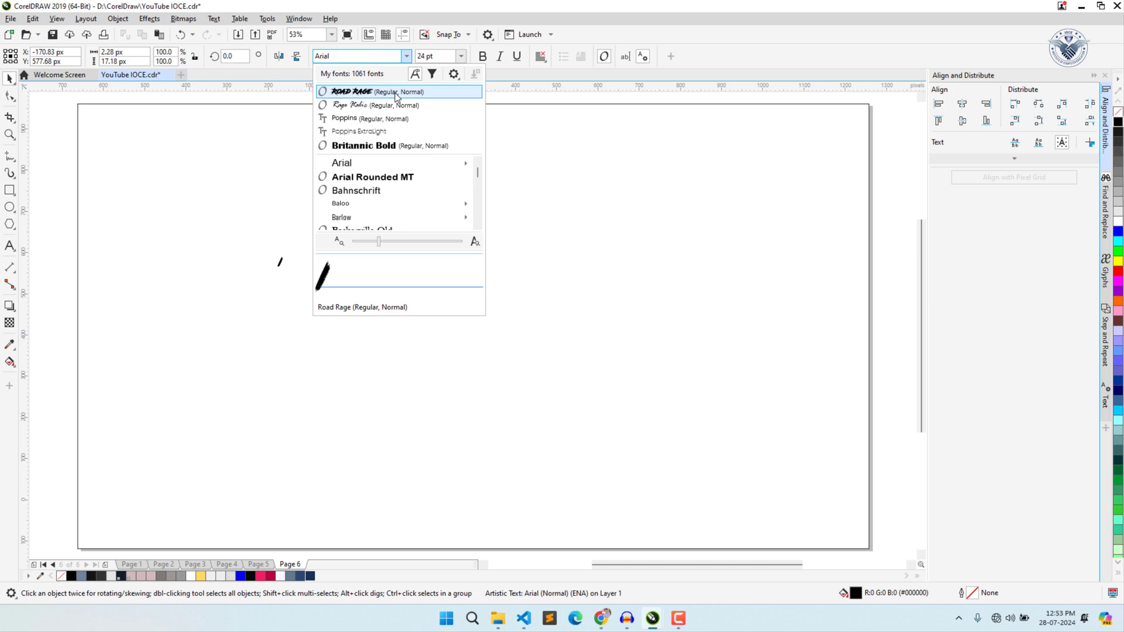
pyautogui.click(397, 92)
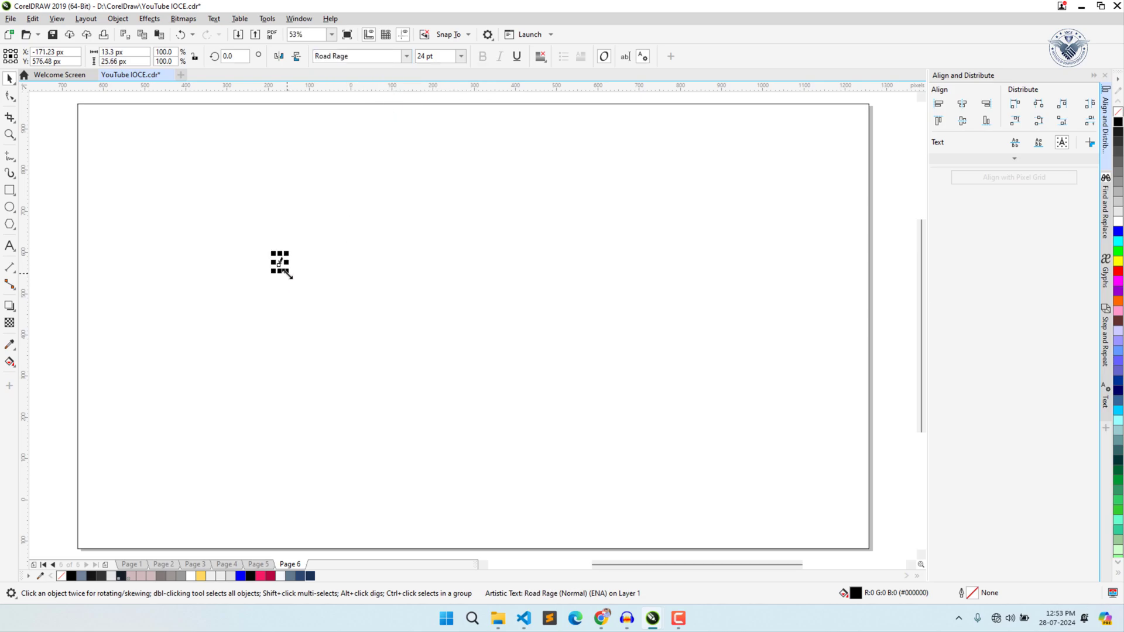
# - Enlarge the letter I to about 469 by 905 px so it forms a large brush stroke on the page
pyautogui.moveTo(287, 272)
pyautogui.mouseDown()
pyautogui.moveTo(381, 550)
pyautogui.moveTo(384, 486)
pyautogui.moveTo(397, 468)
pyautogui.mouseUp()
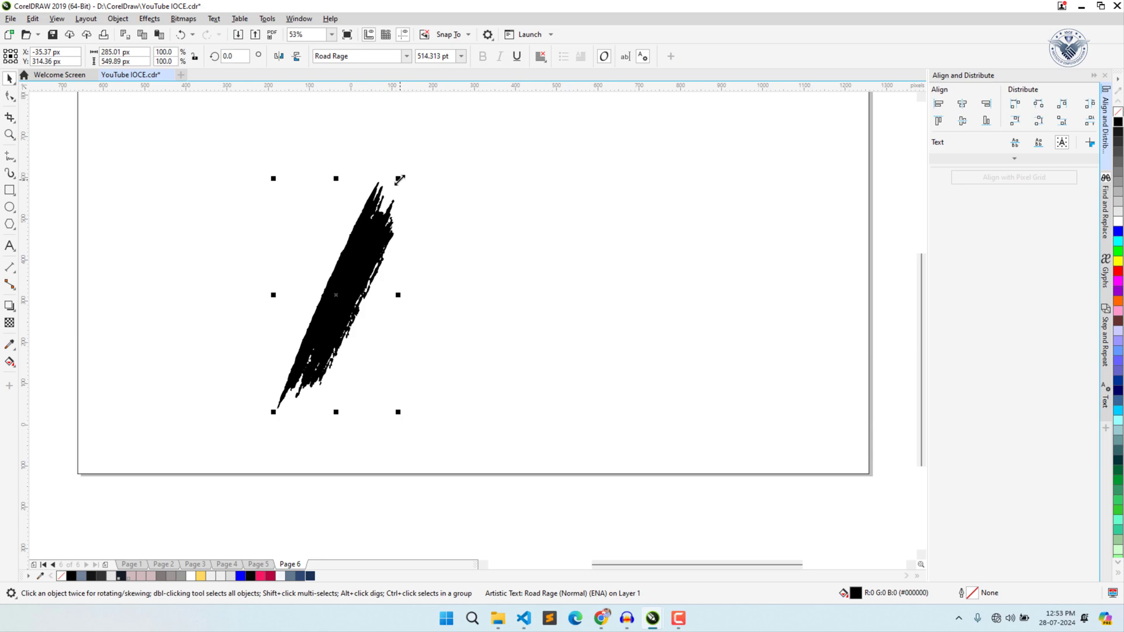
pyautogui.moveTo(398, 178)
pyautogui.mouseDown()
pyautogui.moveTo(520, 90)
pyautogui.moveTo(492, 146)
pyautogui.moveTo(545, 108)
pyautogui.moveTo(533, 114)
pyautogui.mouseUp()
pyautogui.moveTo(373, 305); pyautogui.dragTo(378, 300)
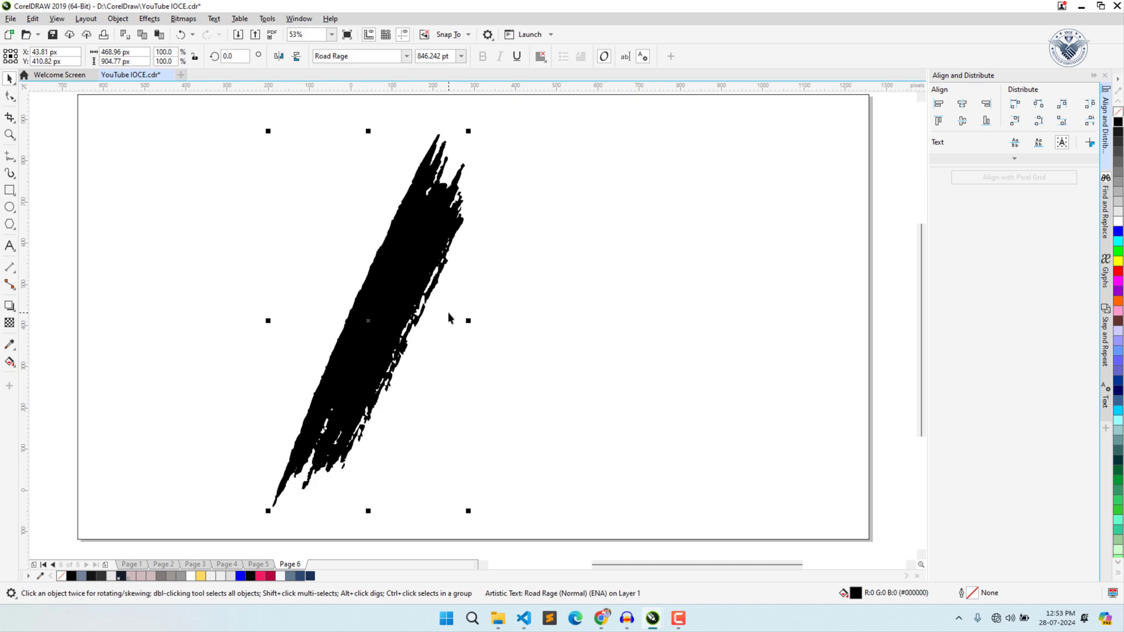
# - Place three overlapping copies of the brush stroke, each offset diagonally up and to the left of the previous one
pyautogui.moveTo(416, 255); pyautogui.dragTo(385, 209)
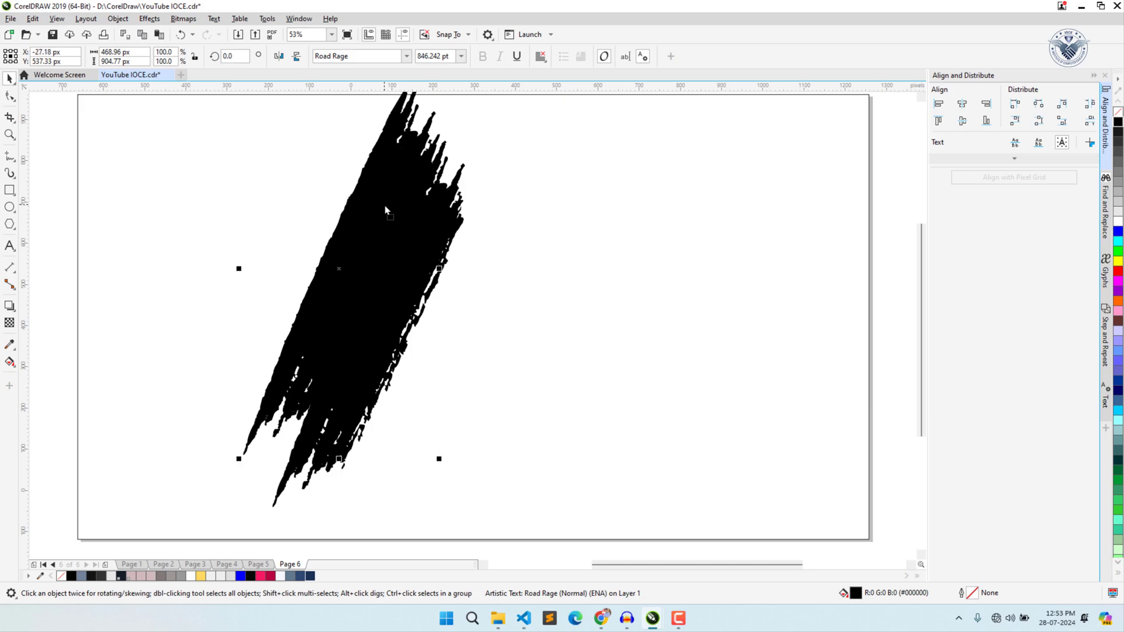
pyautogui.hotkey('ctrl', 'r')
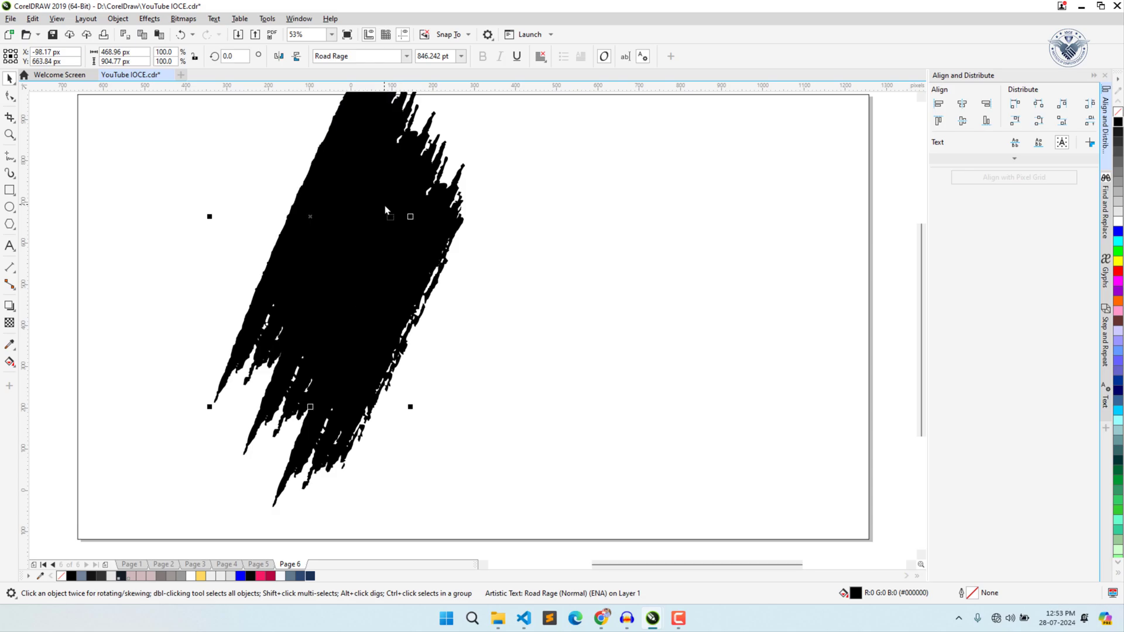
pyautogui.moveTo(329, 172); pyautogui.dragTo(329, 179)
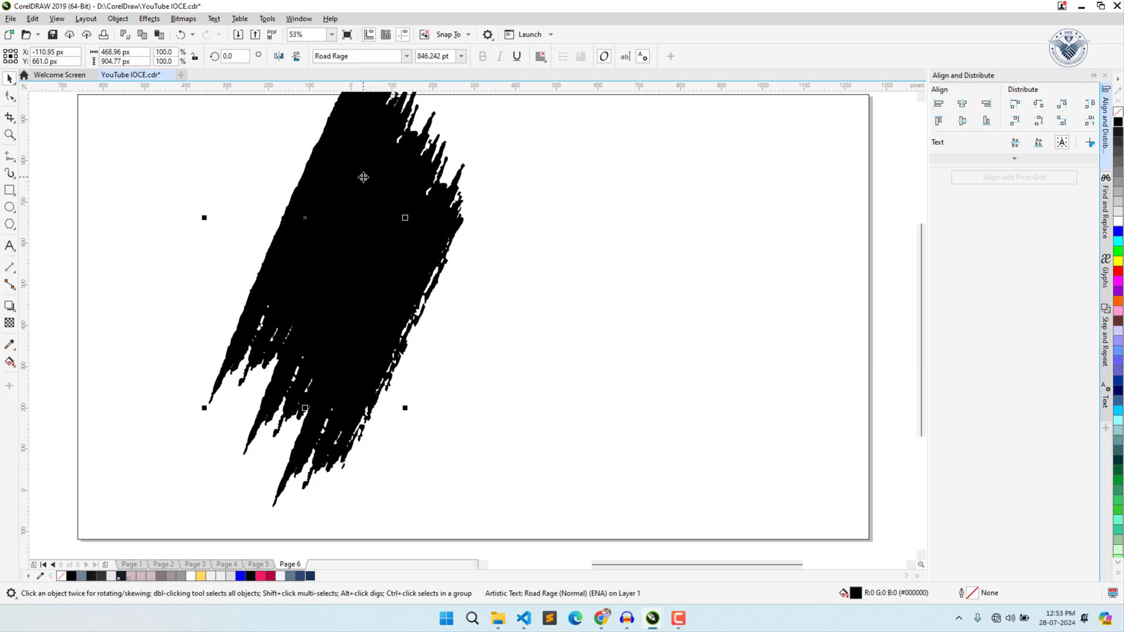
pyautogui.scroll(-1, 473, 225)
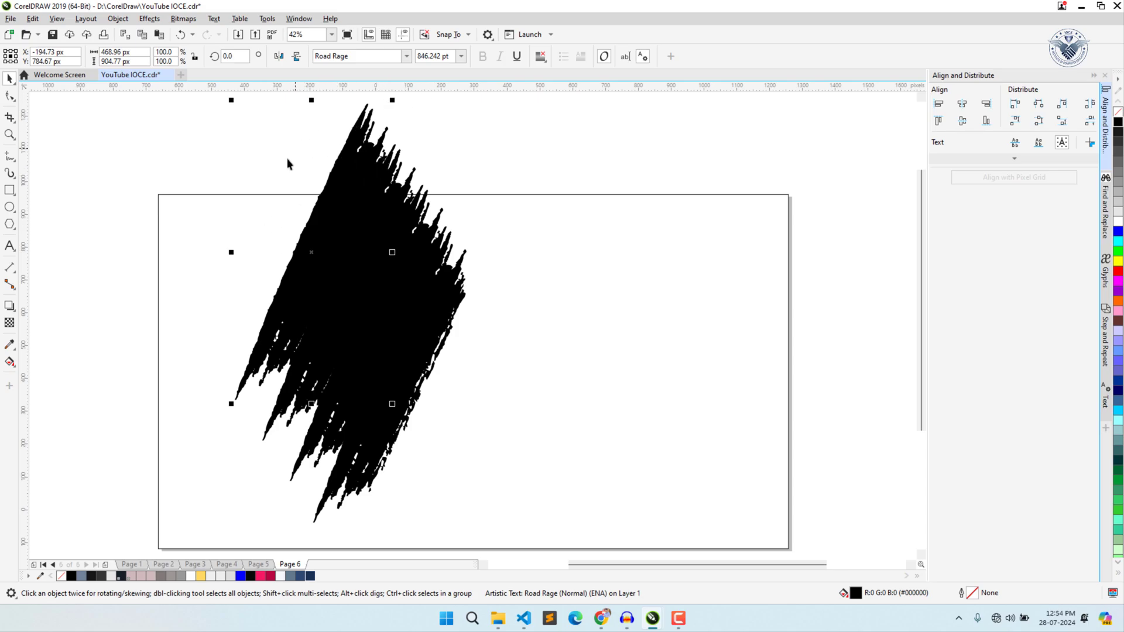
# - Mirror the last stroke horizontally and vertically, and move it against the left edge of the overlapping strokes
pyautogui.click(278, 56)
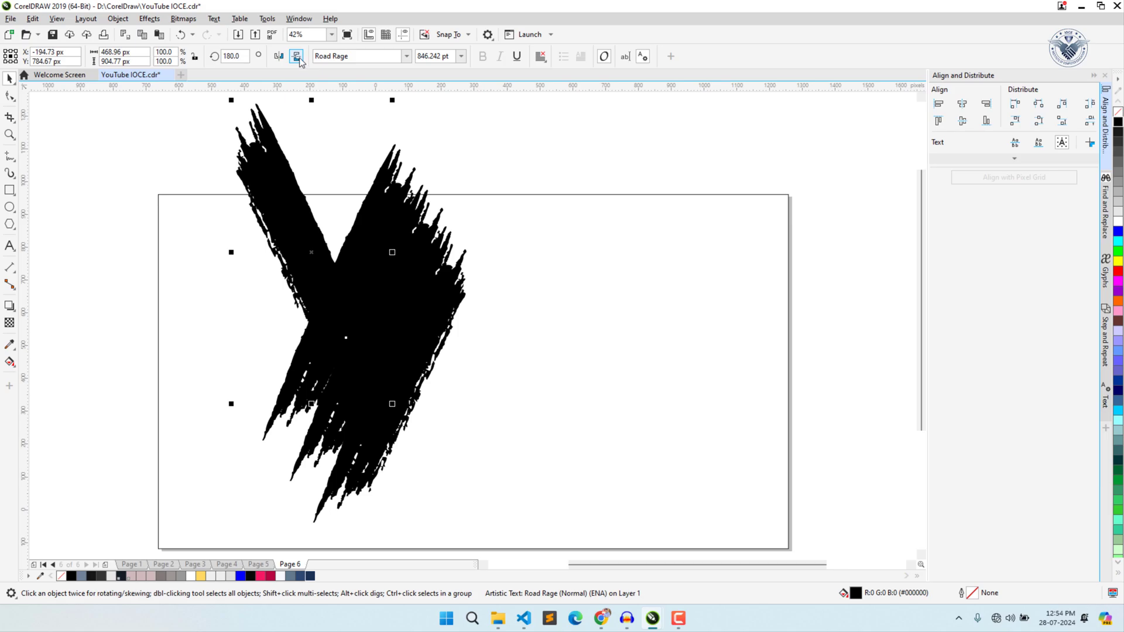
pyautogui.click(297, 57)
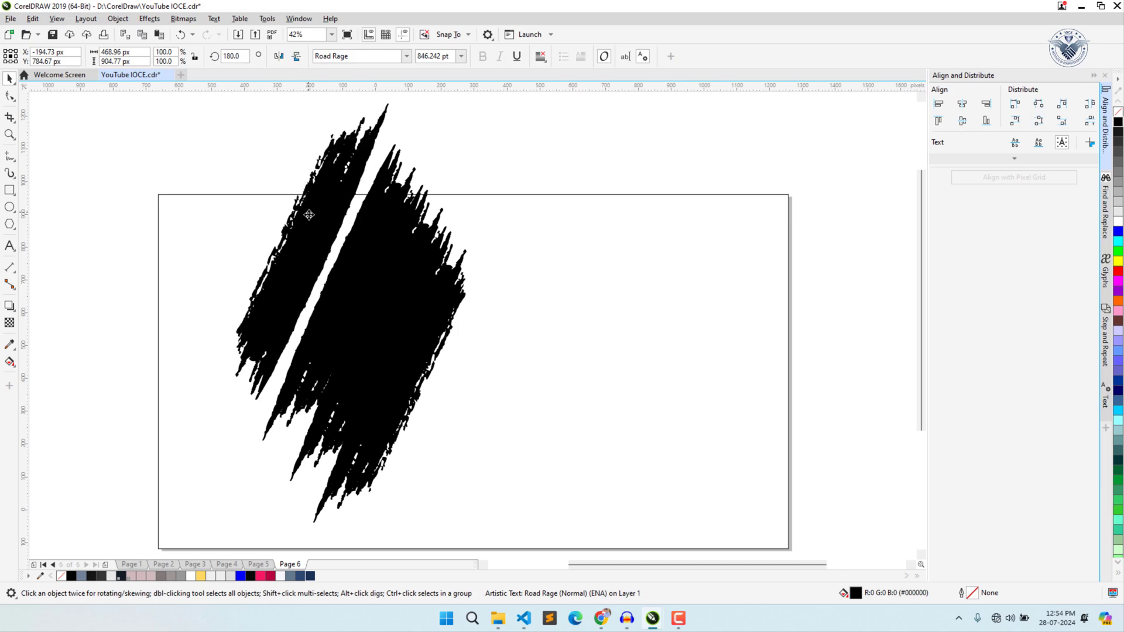
pyautogui.moveTo(308, 215); pyautogui.dragTo(313, 250)
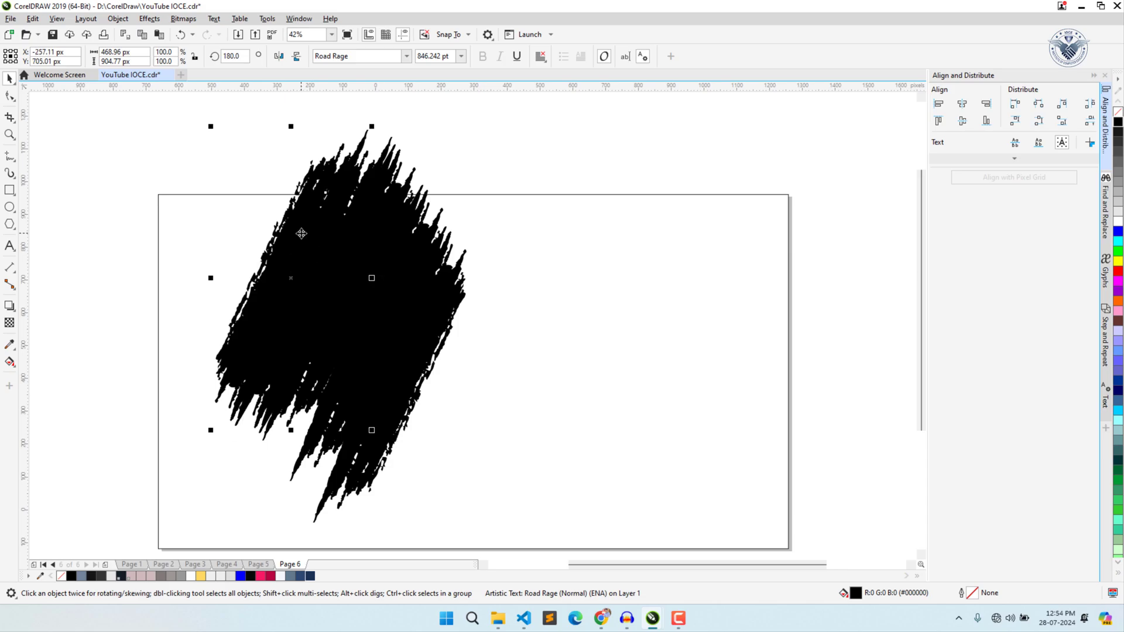
pyautogui.moveTo(302, 233); pyautogui.dragTo(280, 252)
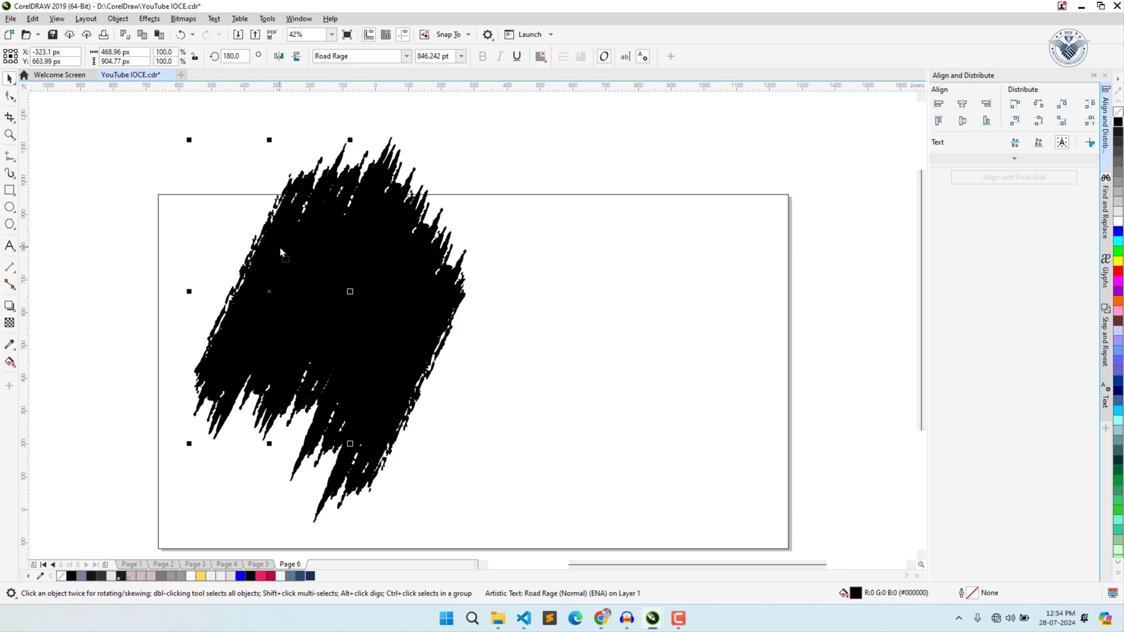
# - Repeat the mirrored stroke twice toward the left and nudge the last copy so the strokes overlap
pyautogui.hotkey('ctrl', 'r')
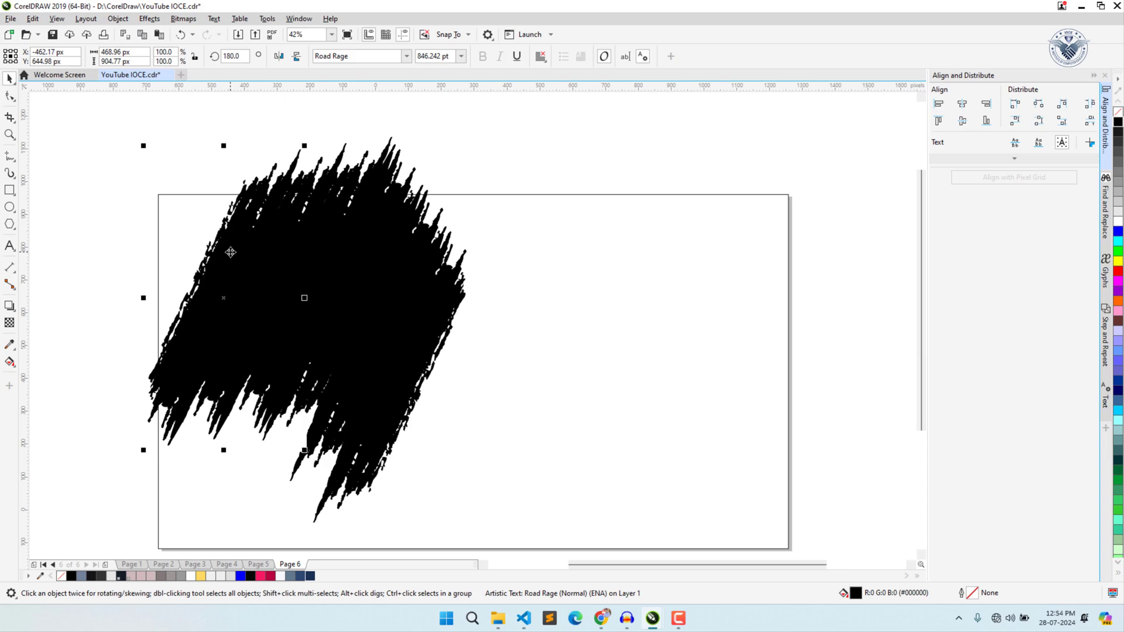
pyautogui.hotkey('ctrl', 'r')
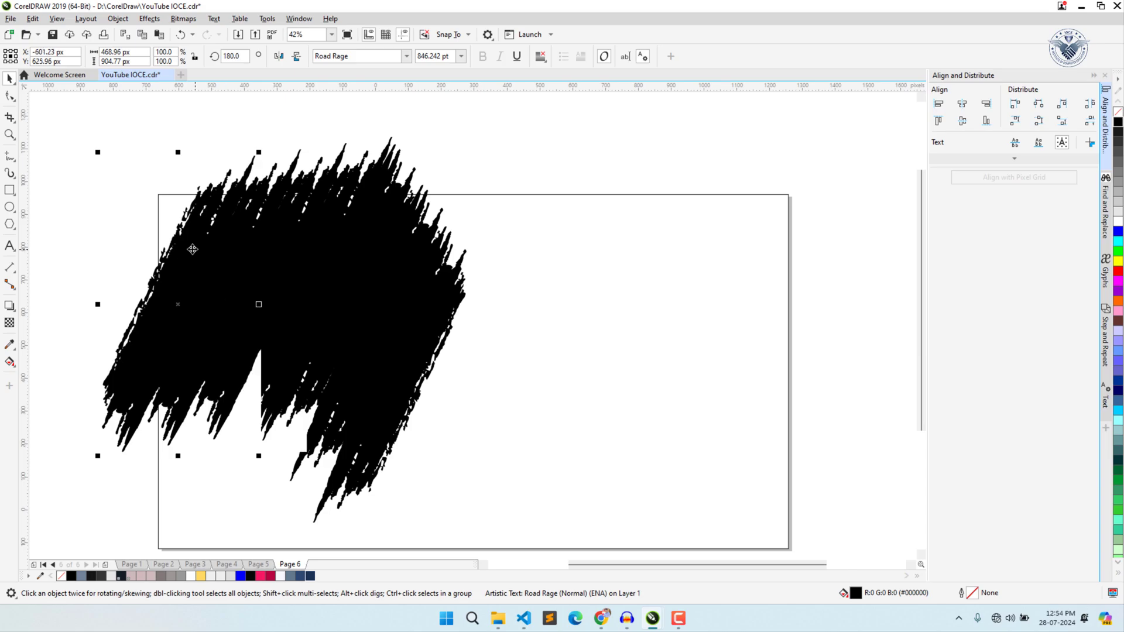
pyautogui.moveTo(191, 250); pyautogui.dragTo(194, 256)
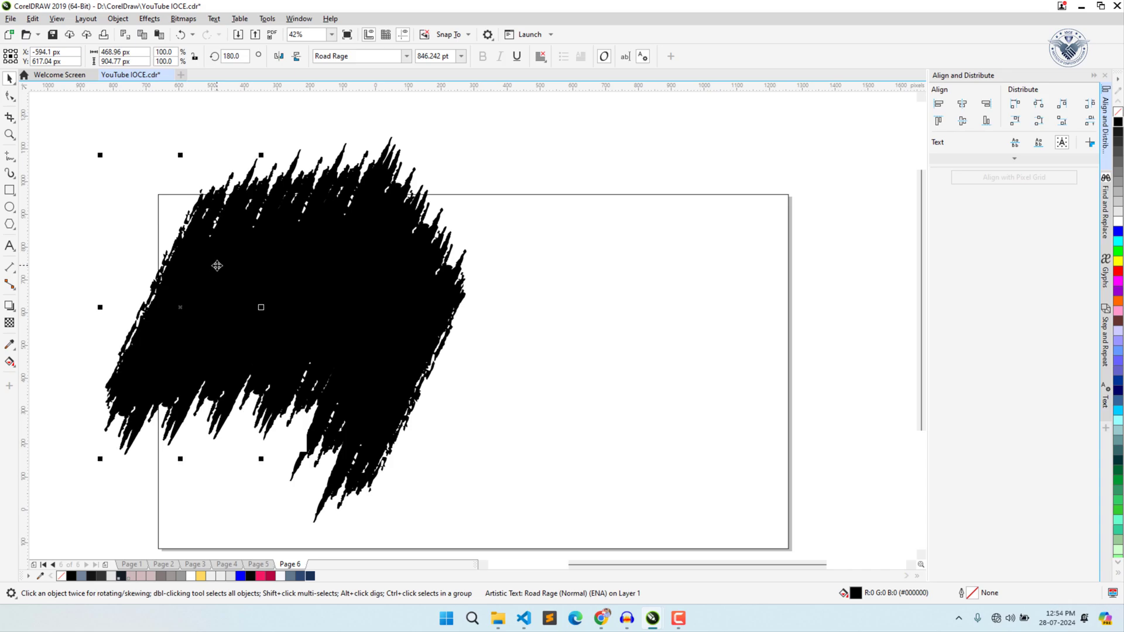
# - Extend the brush shape downward with overlapping stroke copies, including strokes along its lower-right edge
pyautogui.moveTo(211, 266)
pyautogui.mouseDown()
pyautogui.moveTo(147, 264)
pyautogui.moveTo(176, 350)
pyautogui.moveTo(183, 339)
pyautogui.moveTo(226, 382)
pyautogui.mouseUp()
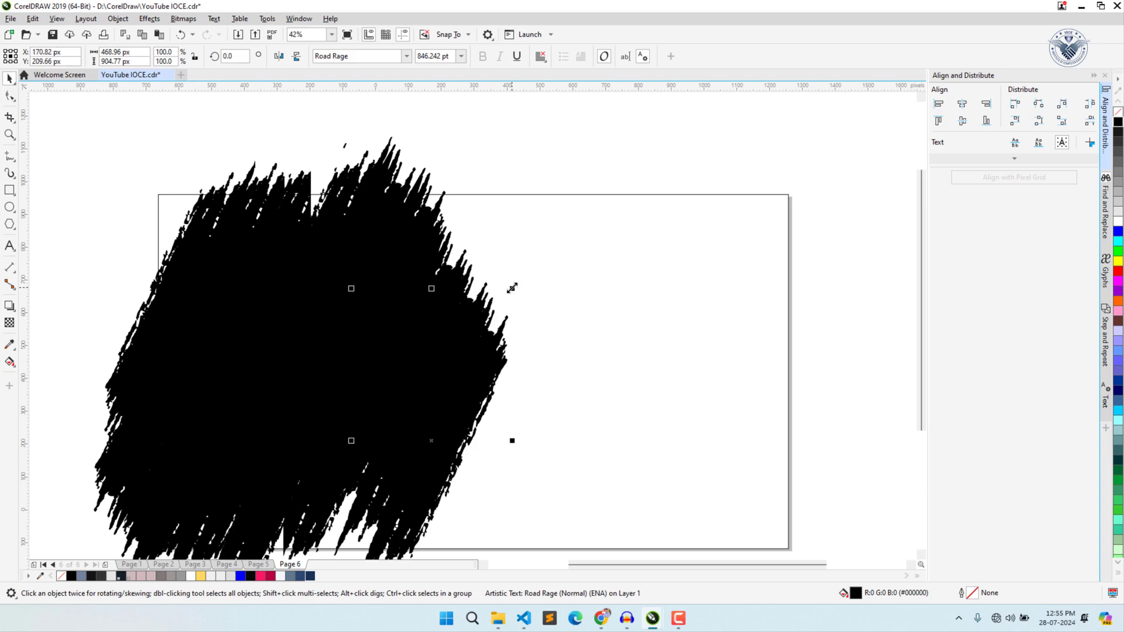
pyautogui.moveTo(511, 289); pyautogui.dragTo(467, 376)
pyautogui.moveTo(448, 448); pyautogui.dragTo(479, 401)
# - Duplicate the mirrored stroke on the brush shape's upper-left side and move the copy farther left
pyautogui.moveTo(179, 283); pyautogui.dragTo(184, 277)
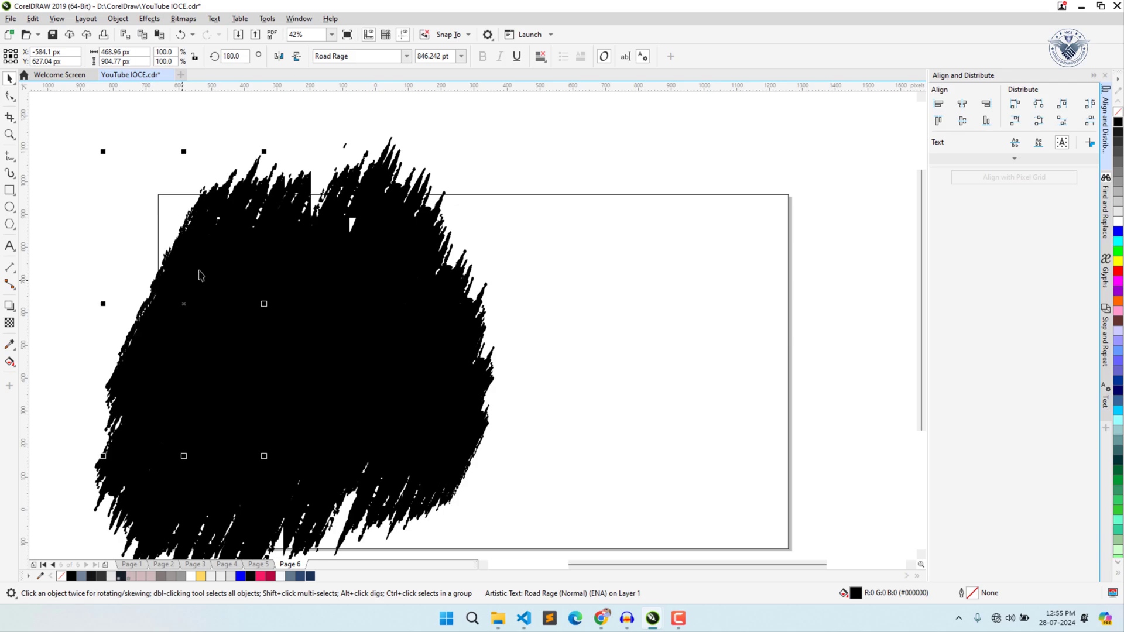
pyautogui.moveTo(223, 193); pyautogui.dragTo(176, 192)
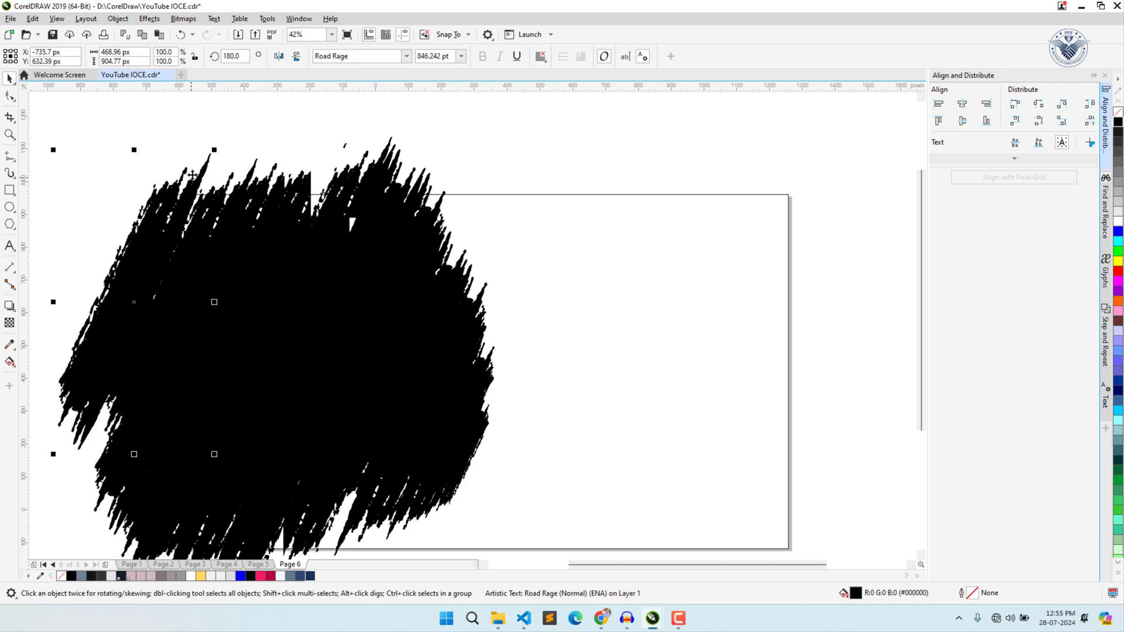
# - Reposition the outermost upper-left stroke so it overlaps the brush shape's left edge more tightly
pyautogui.moveTo(215, 150)
pyautogui.mouseDown()
pyautogui.moveTo(155, 216)
pyautogui.moveTo(147, 283)
pyautogui.moveTo(155, 263)
pyautogui.mouseUp()
pyautogui.click(594, 150)
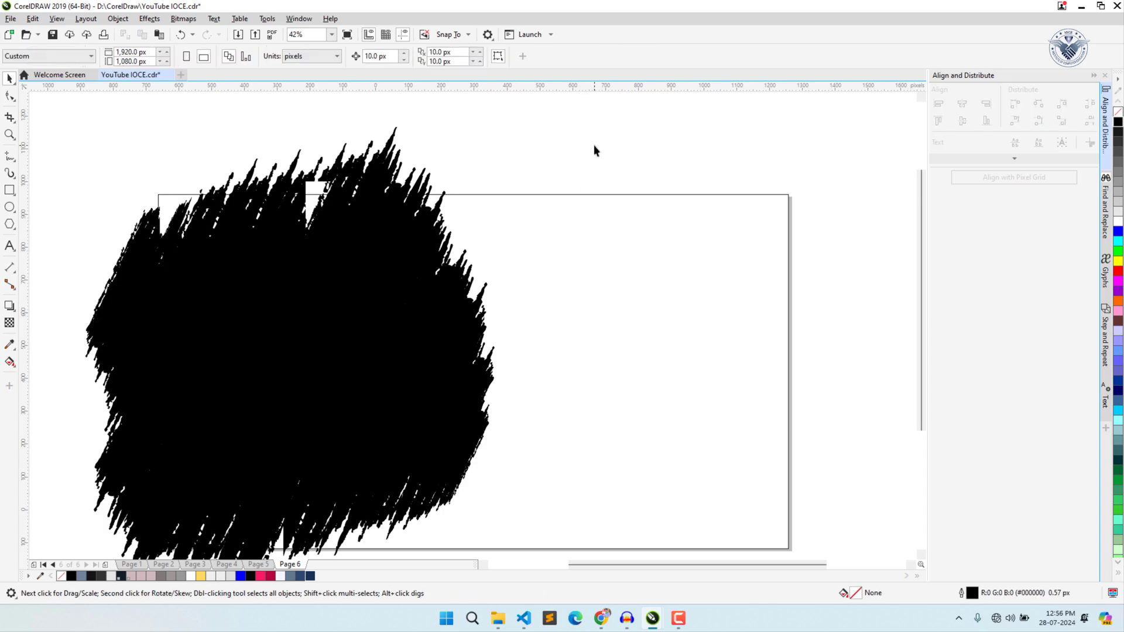
# - Convert all the overlapping strokes to curves, without the page-sized rectangle, and weld them into one shape
pyautogui.hotkey('ctrl', 'a')
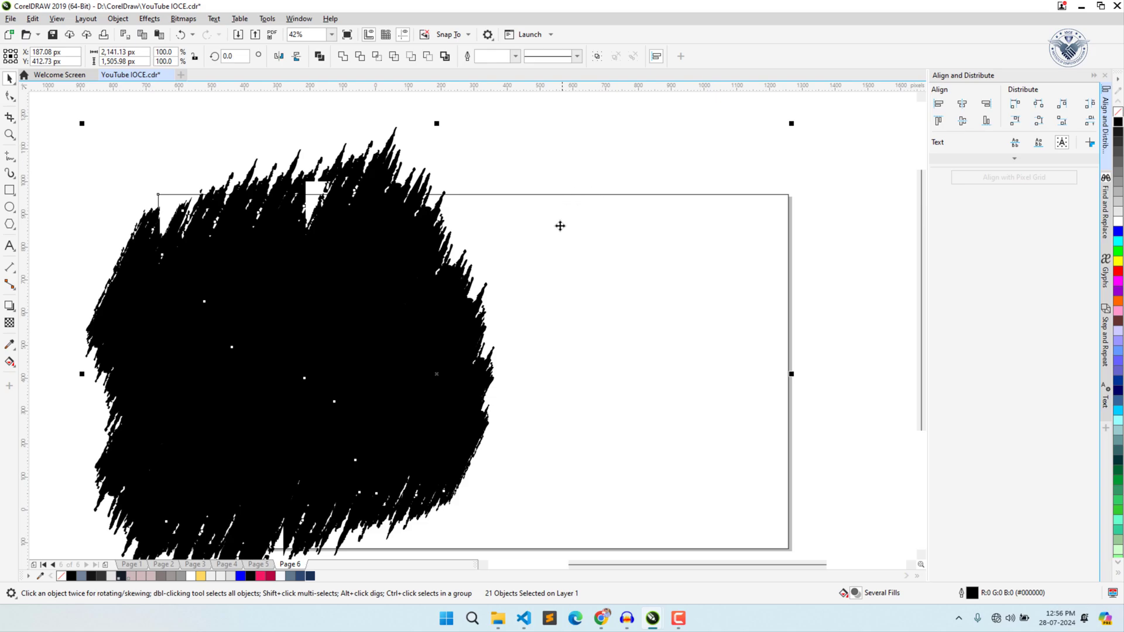
pyautogui.moveTo(579, 118)
pyautogui.mouseDown()
pyautogui.moveTo(541, 289)
pyautogui.moveTo(409, 575)
pyautogui.moveTo(222, 571)
pyautogui.moveTo(15, 466)
pyautogui.moveTo(83, 445)
pyautogui.moveTo(67, 529)
pyautogui.moveTo(93, 512)
pyautogui.mouseUp()
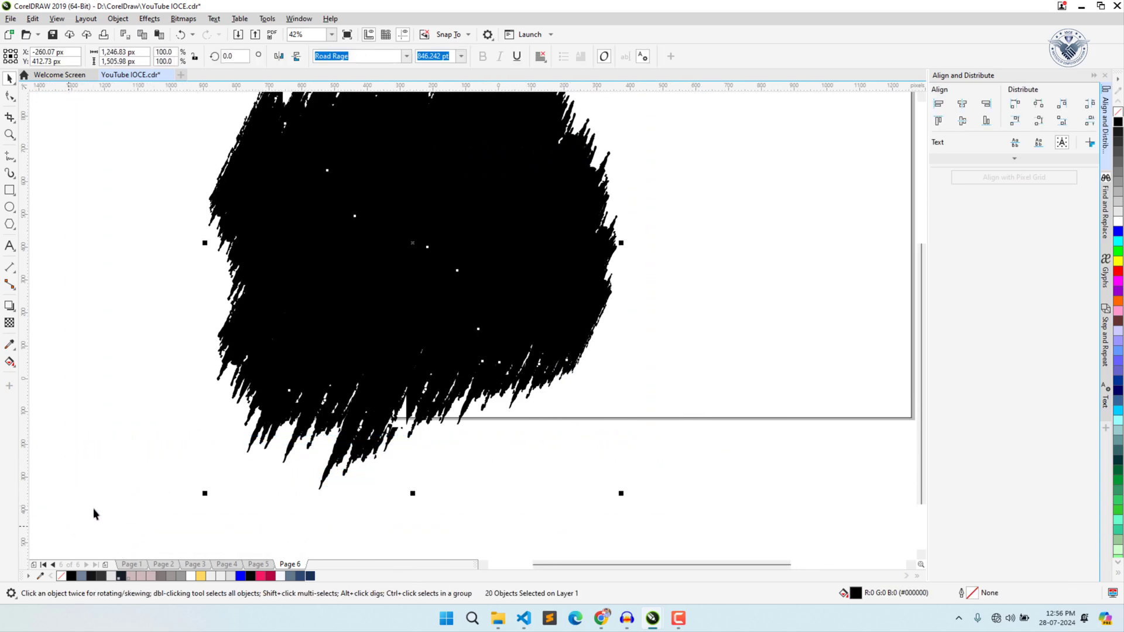
pyautogui.rightClick(382, 312)
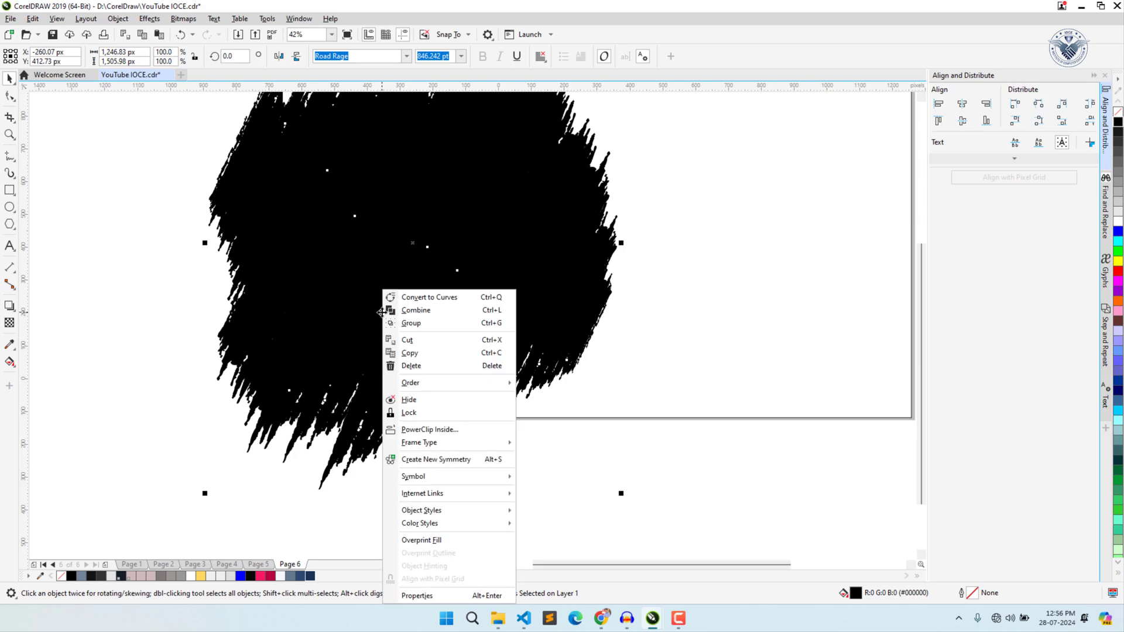
pyautogui.click(426, 300)
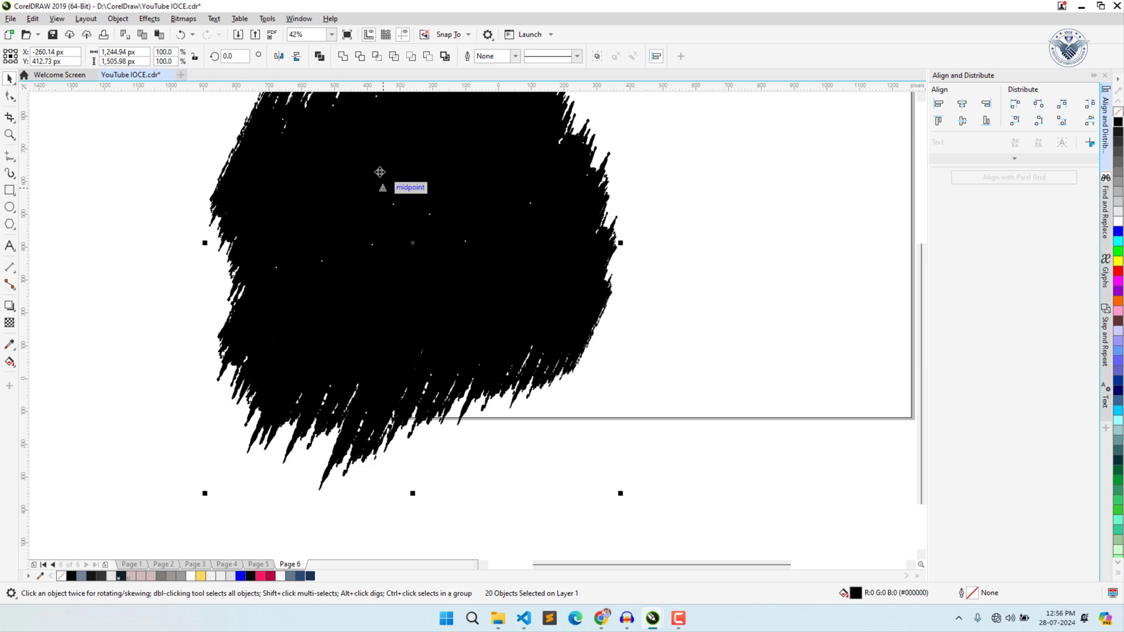
pyautogui.click(342, 57)
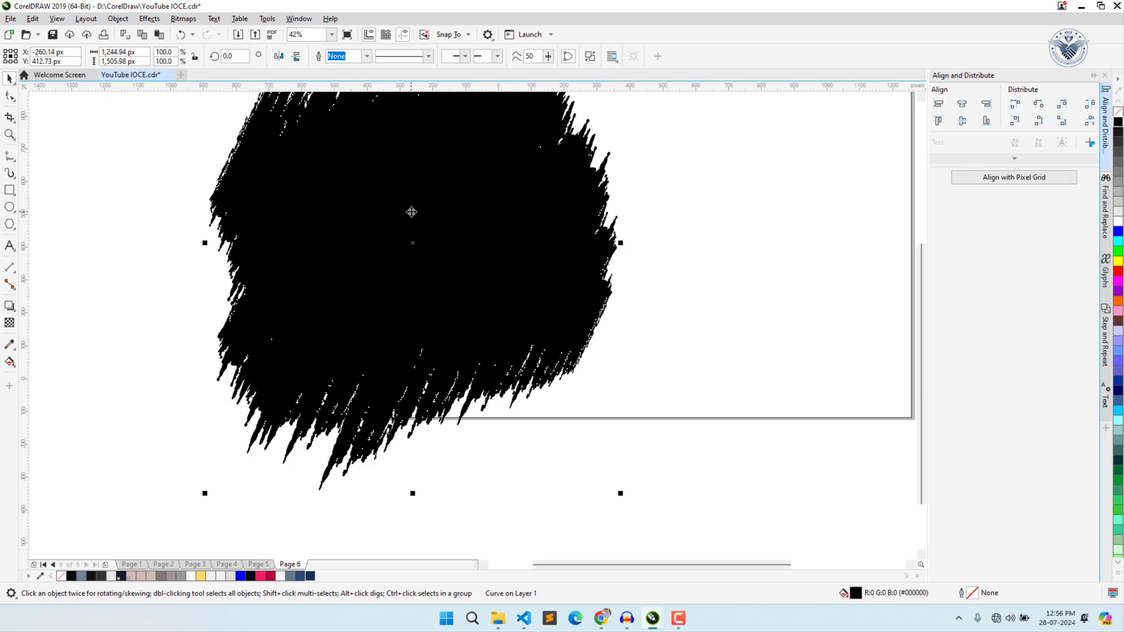
# - Scale the welded brush shape proportionally to about 805 x 974 px and place it on the left half of the page
pyautogui.moveTo(411, 212); pyautogui.dragTo(574, 270)
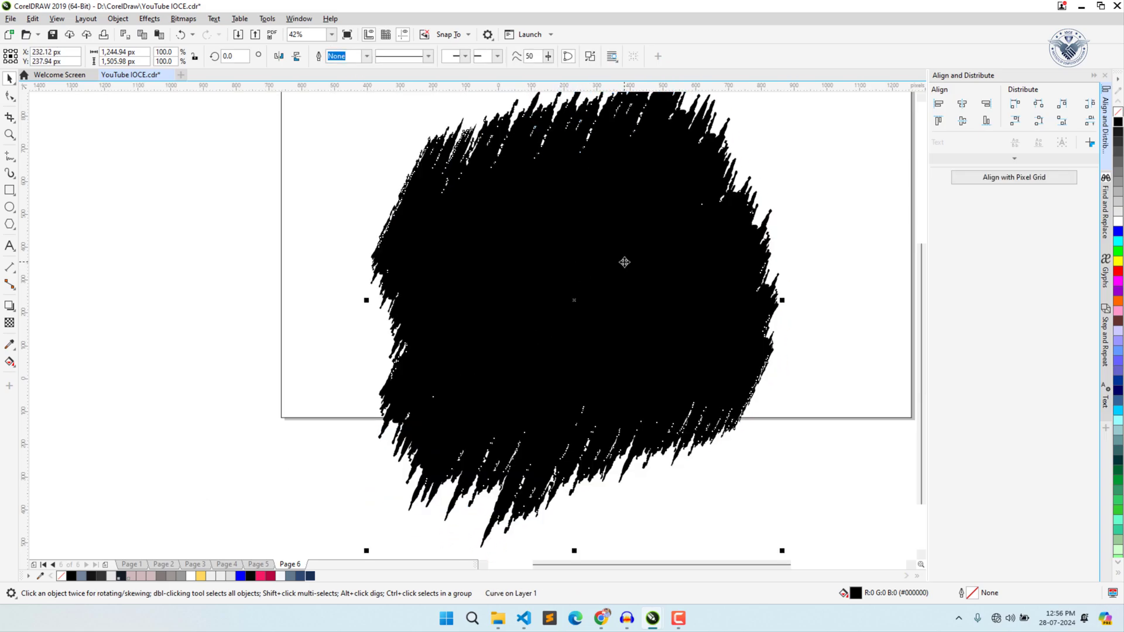
pyautogui.hotkey('shift', 'F2')
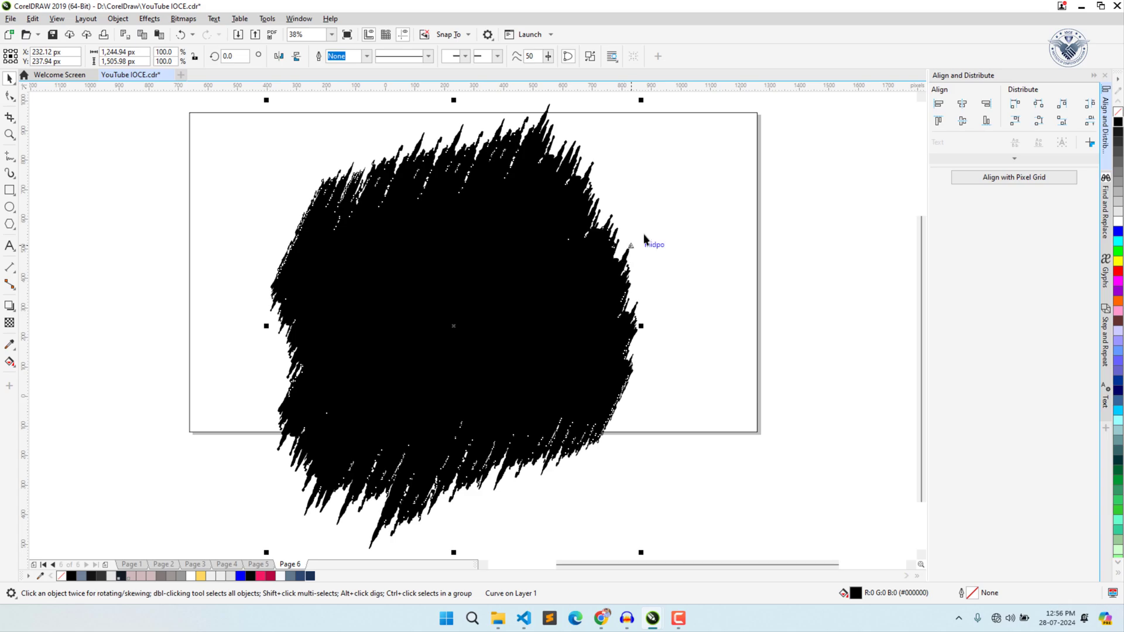
pyautogui.moveTo(643, 100); pyautogui.dragTo(528, 269)
pyautogui.moveTo(433, 398); pyautogui.dragTo(392, 258)
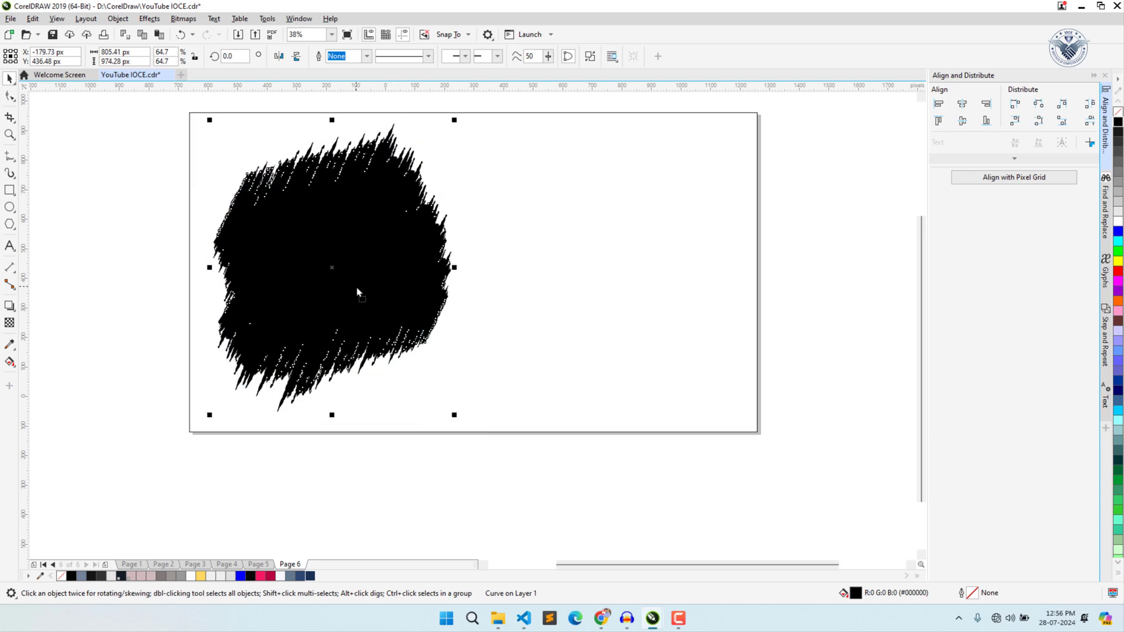
# - Transfer the original rectangular photo from Page 5 to Page 6 beside the brush shape
pyautogui.click(259, 566)
pyautogui.click(644, 278)
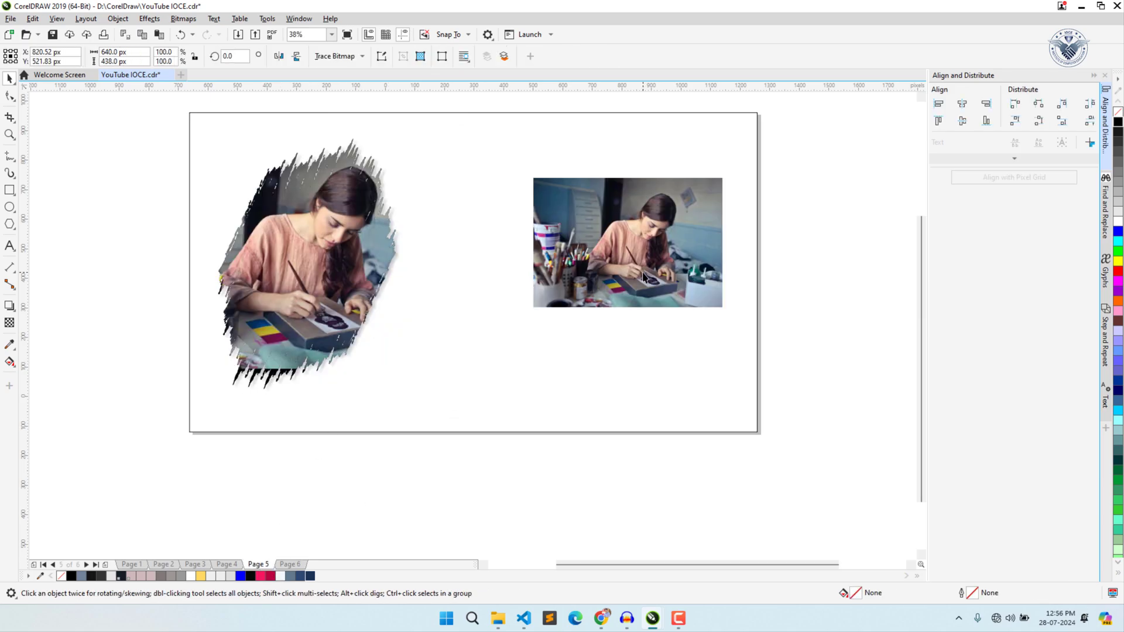
pyautogui.hotkey('ctrl', 'x')
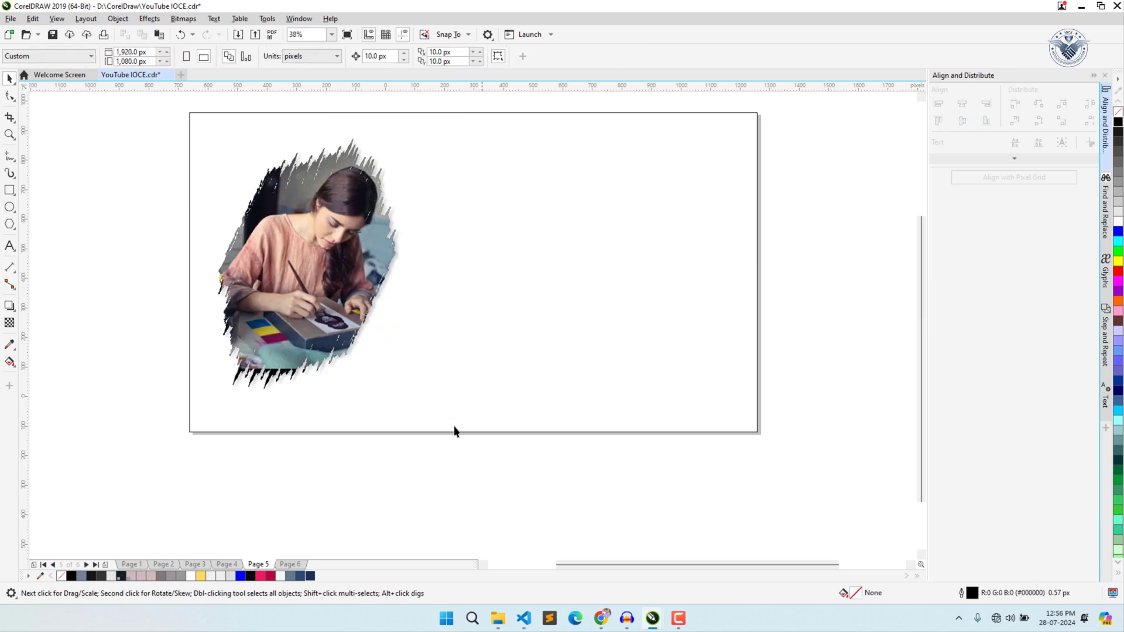
pyautogui.click(298, 566)
pyautogui.hotkey('ctrl', 'v')
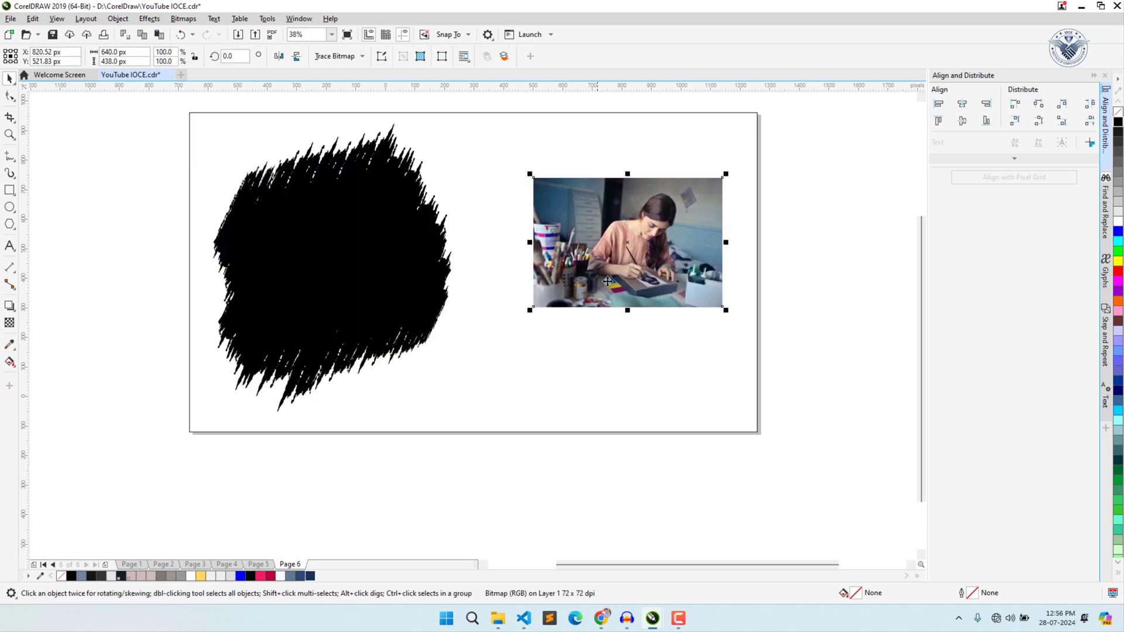
# - PowerClip the photo inside the black brush shape
pyautogui.rightClick(621, 253)
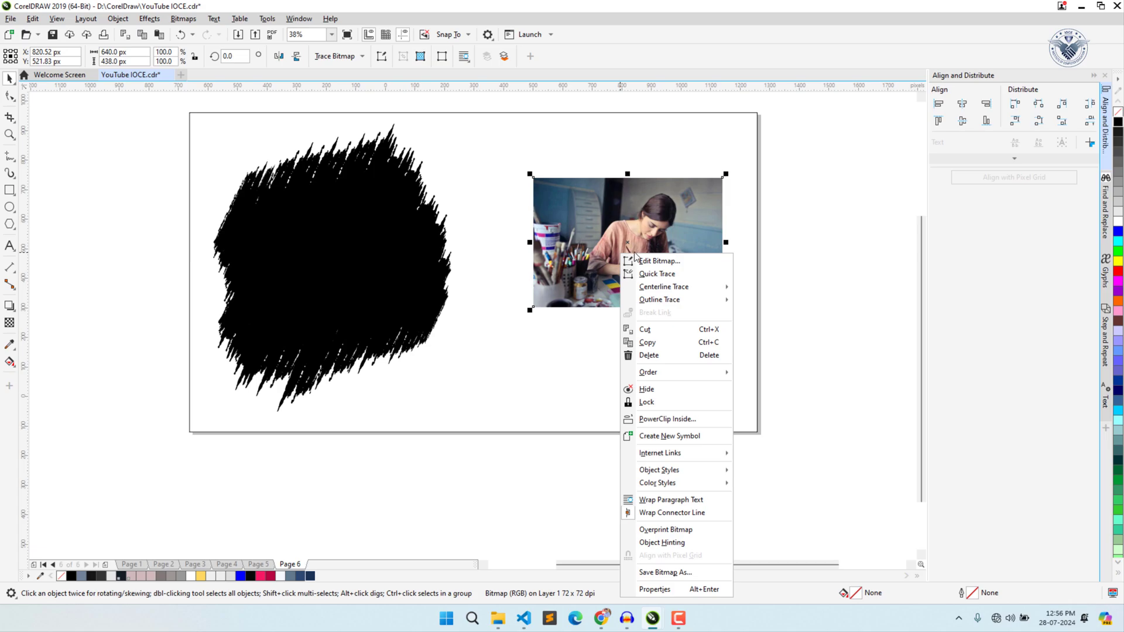
pyautogui.click(645, 421)
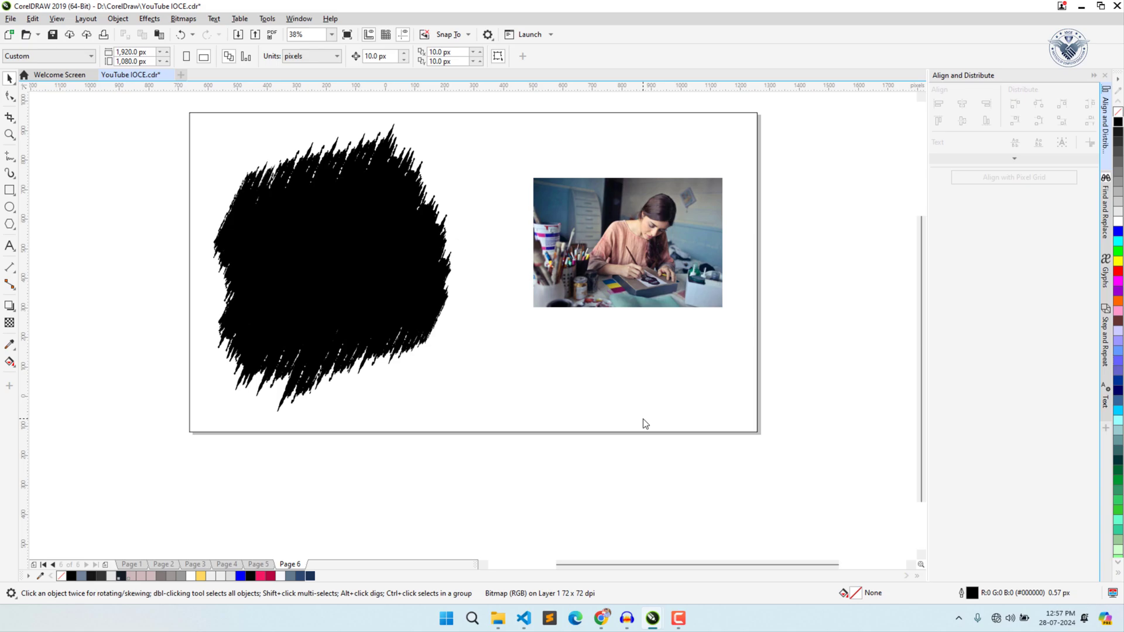
pyautogui.click(335, 233)
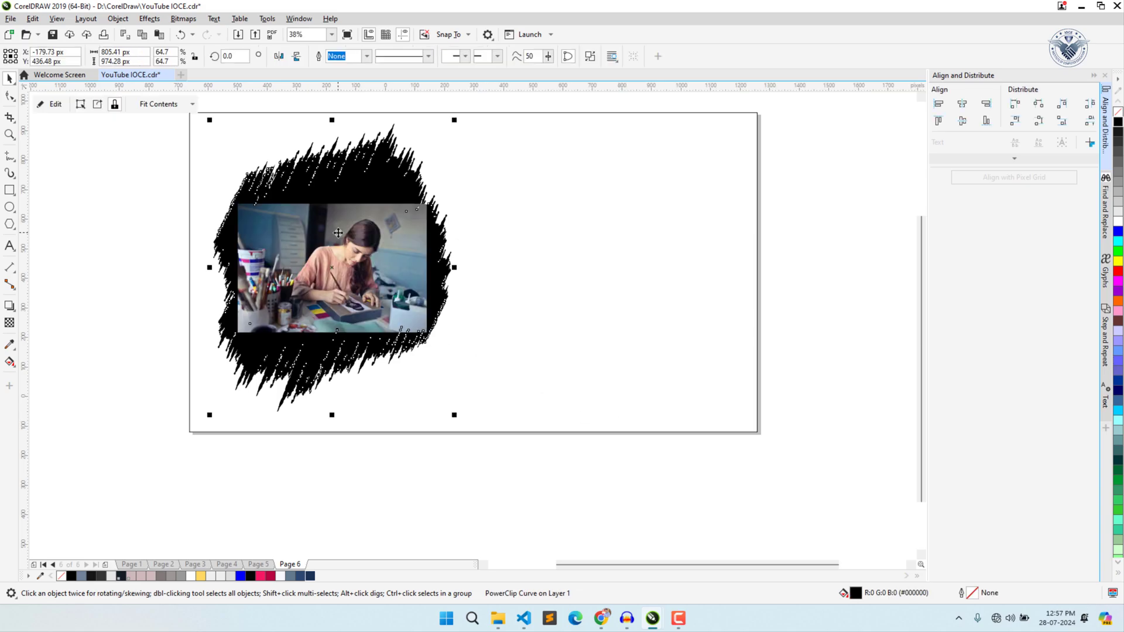
# - Edit the PowerClip contents, enlarging the photo to about 1,448 x 991 px and centring the woman within the brush shape
pyautogui.click(55, 106)
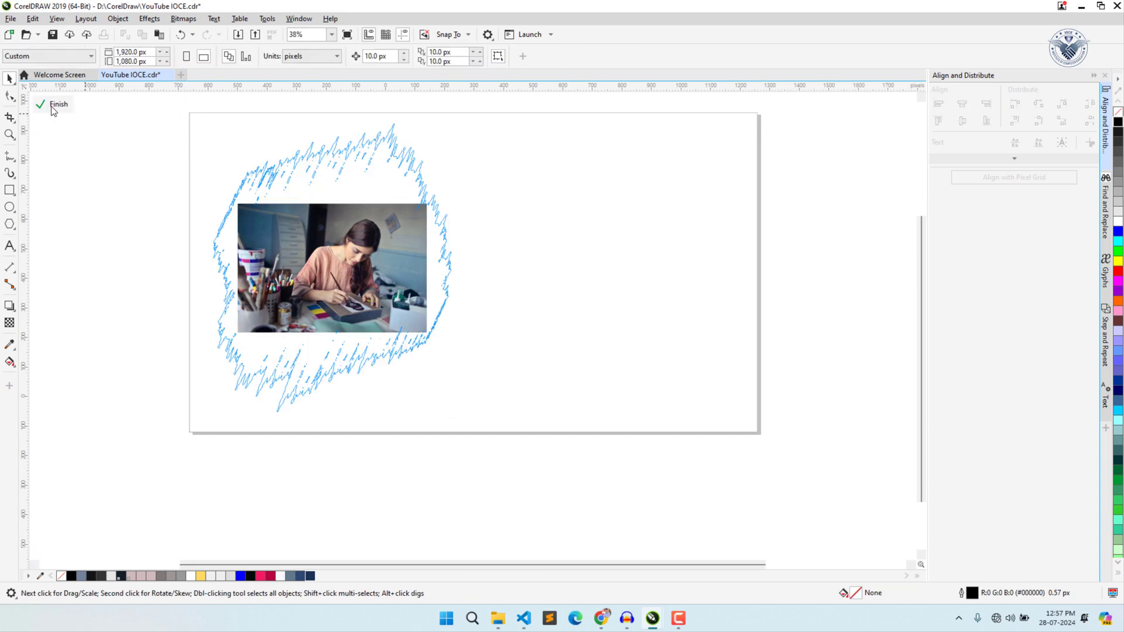
pyautogui.click(324, 260)
pyautogui.moveTo(432, 339); pyautogui.dragTo(472, 379)
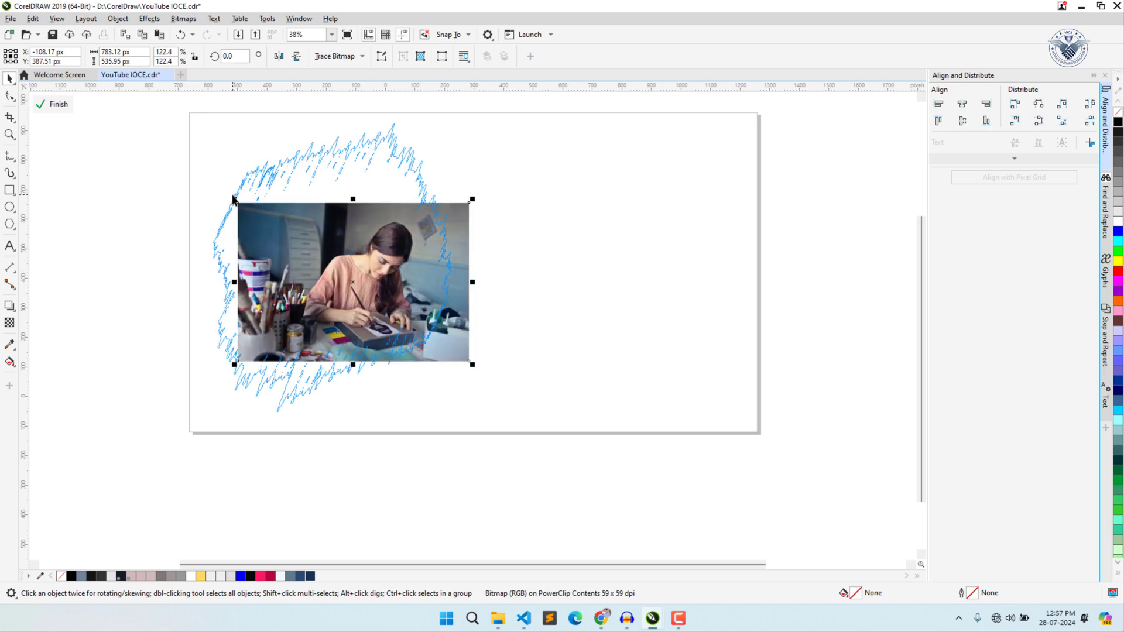
pyautogui.moveTo(235, 198); pyautogui.dragTo(173, 125)
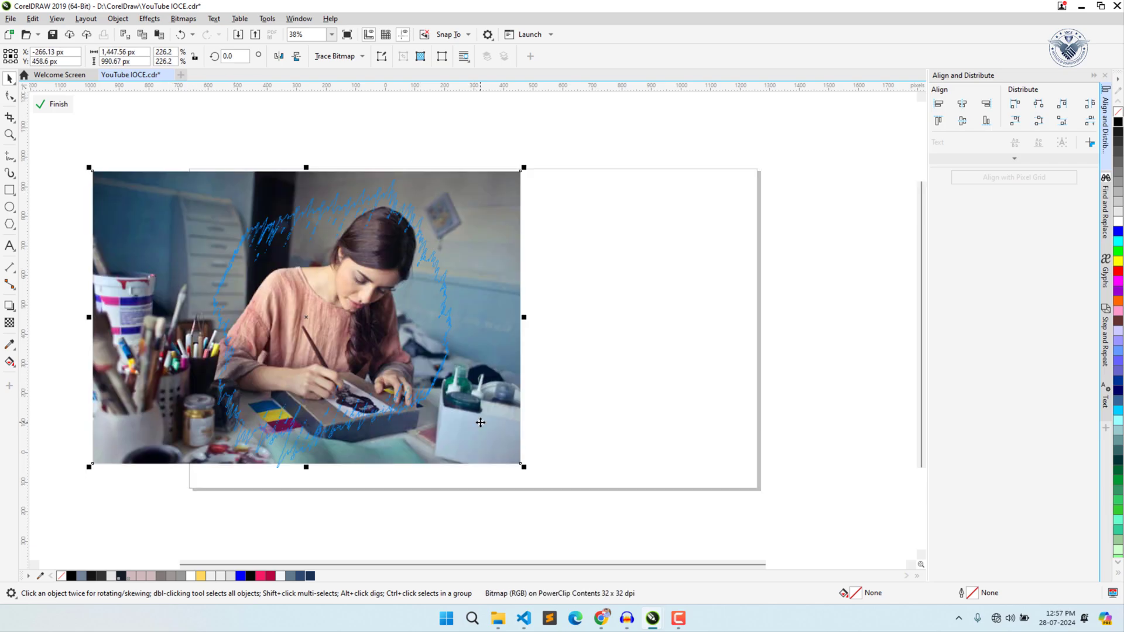
pyautogui.click(64, 109)
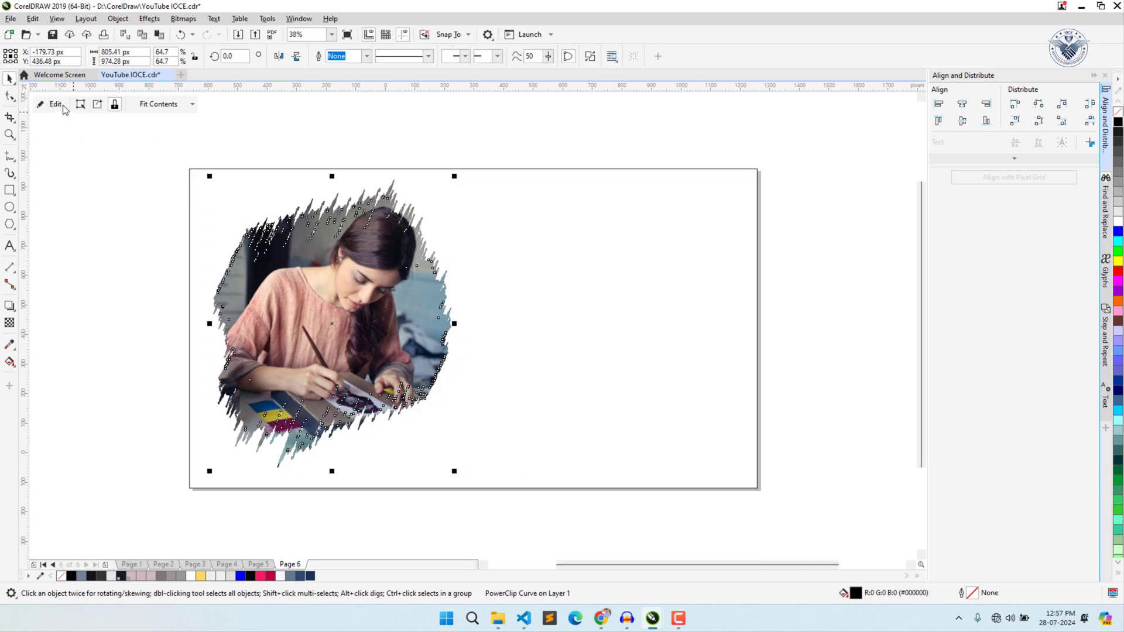
pyautogui.click(268, 110)
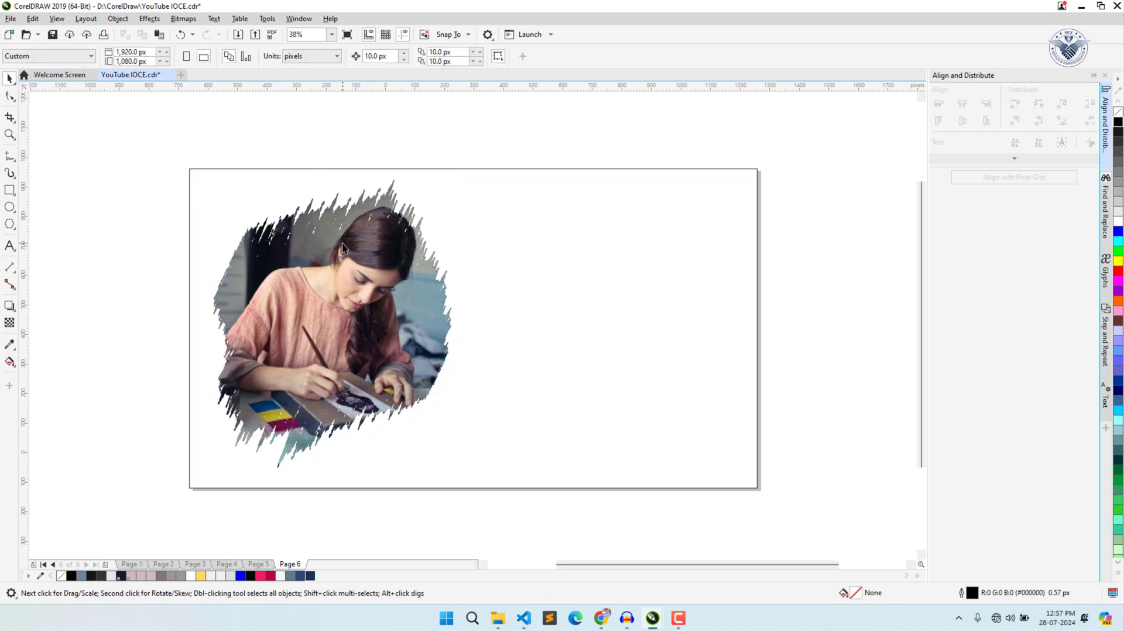
# - Try a pink (#F71963) outline on the photo-filled brush shape, and remove the outline again
pyautogui.click(344, 243)
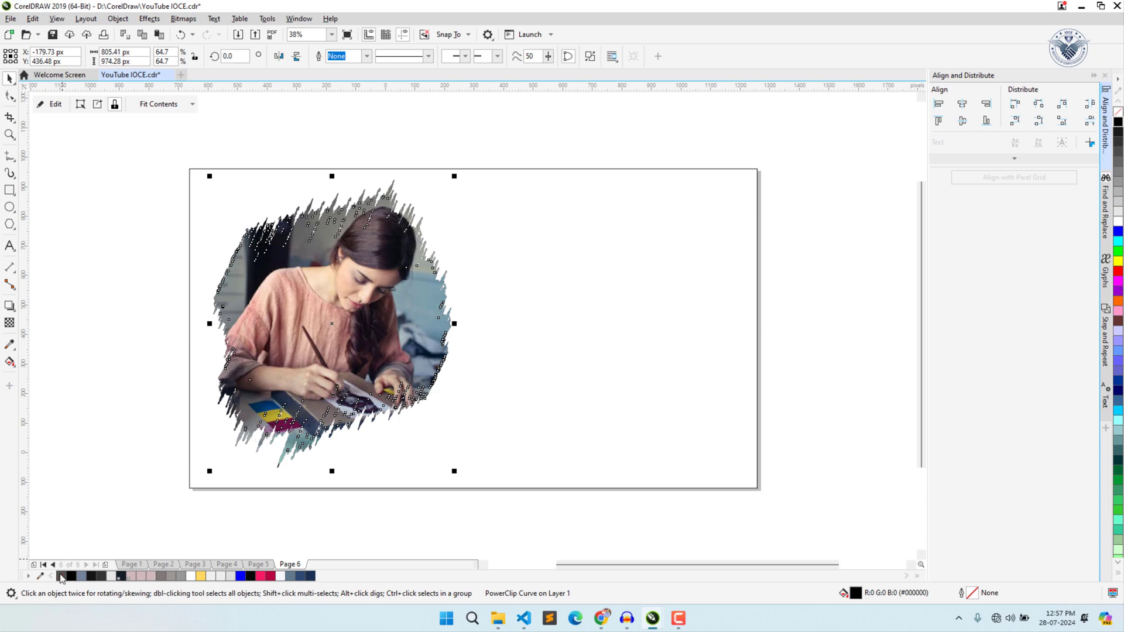
pyautogui.click(168, 347)
pyautogui.click(413, 269)
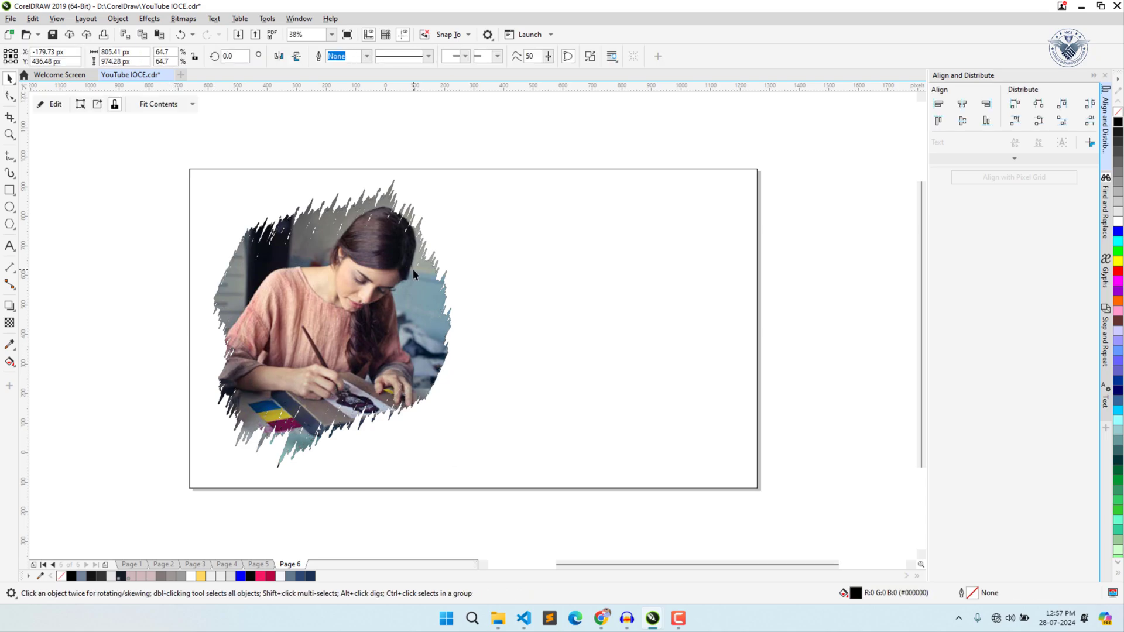
pyautogui.rightClick(261, 577)
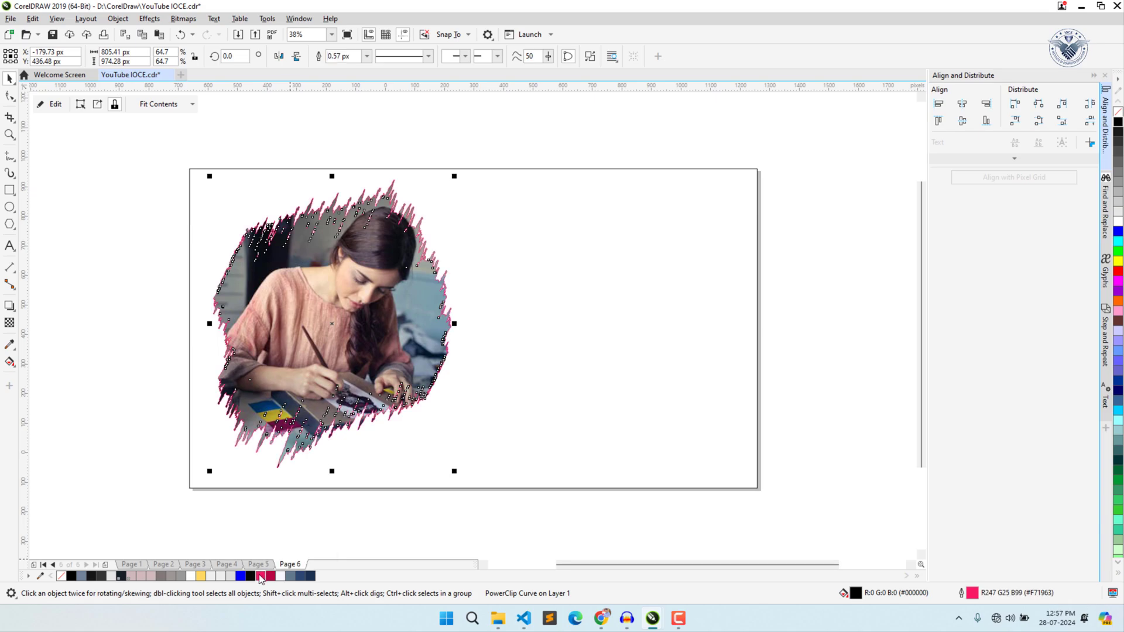
pyautogui.click(172, 374)
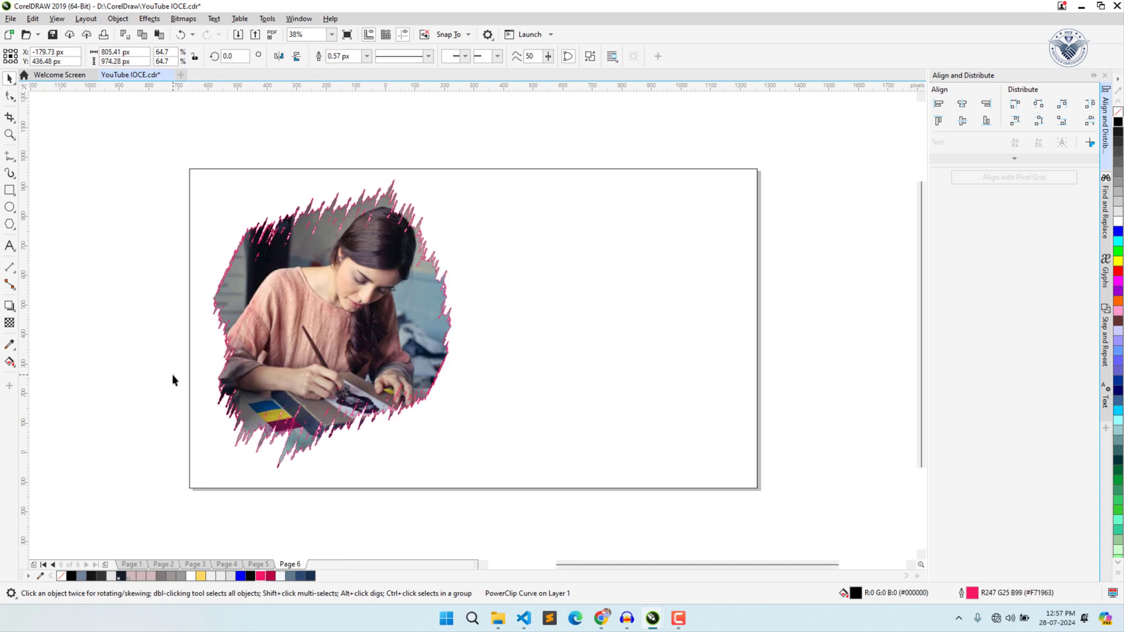
pyautogui.click(342, 293)
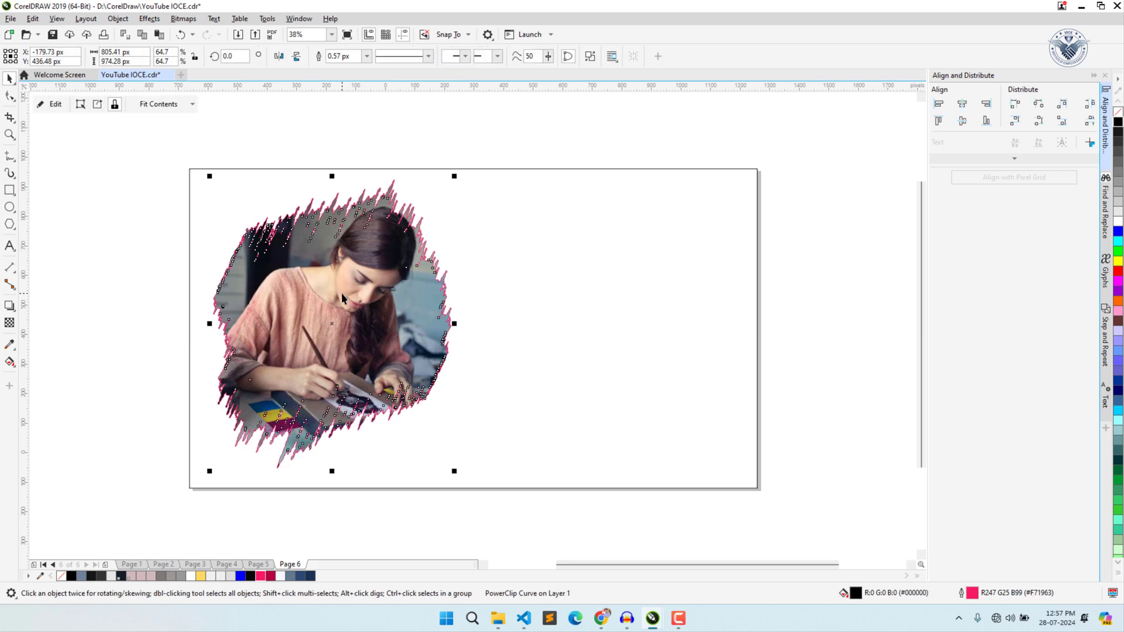
pyautogui.rightClick(63, 578)
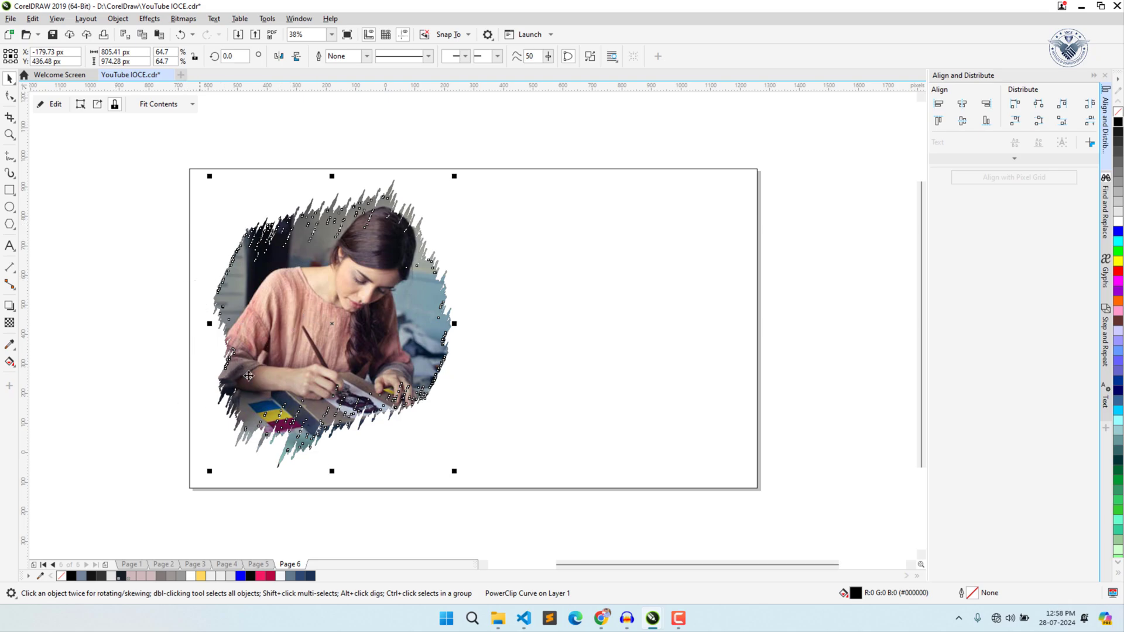
# - Add a drop shadow to the photo-filled brush shape, directed from its top edge downward at about 271°
pyautogui.click(9, 305)
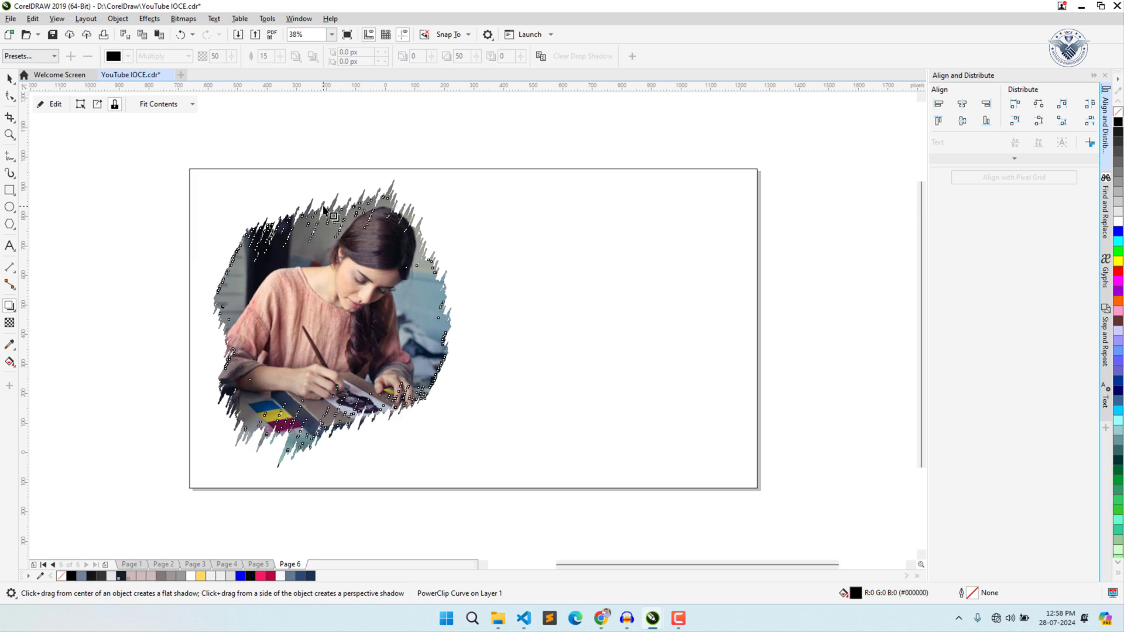
pyautogui.moveTo(328, 216); pyautogui.dragTo(335, 443)
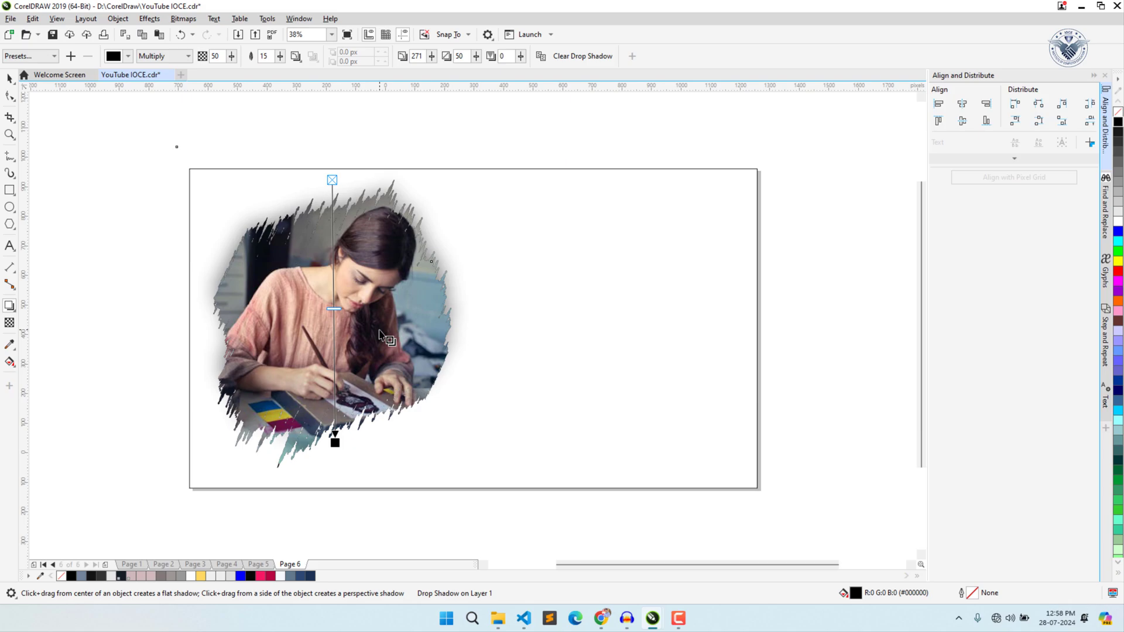
pyautogui.press('space')
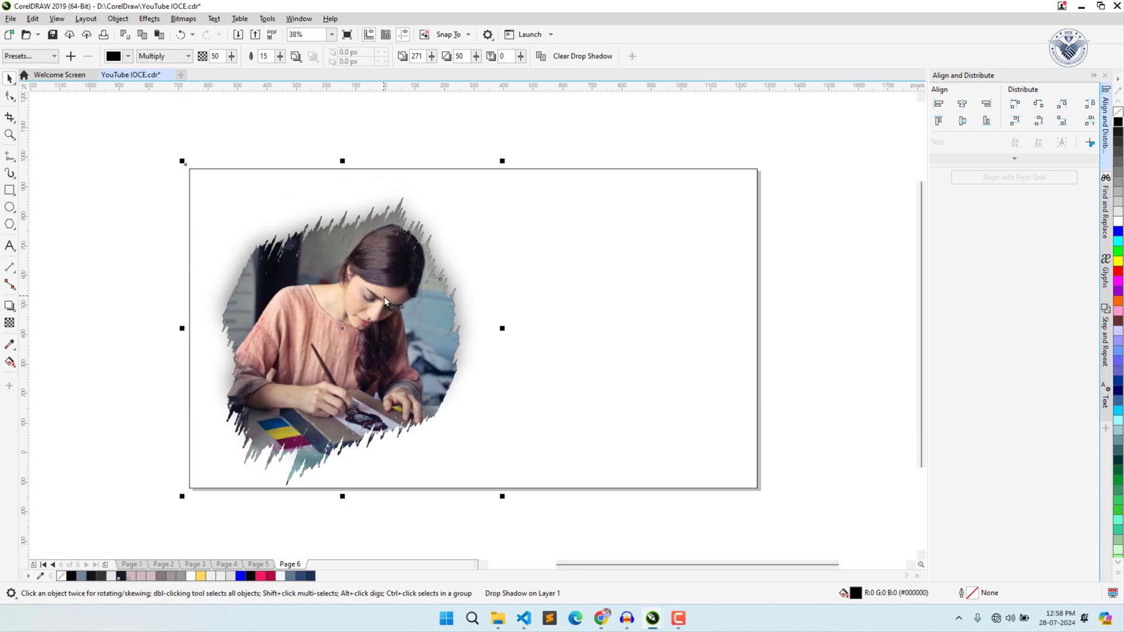
# - Shift the shadowed brush photo slightly and PowerClip it inside the page-sized rectangle
pyautogui.click(377, 289)
pyautogui.rightClick(377, 290)
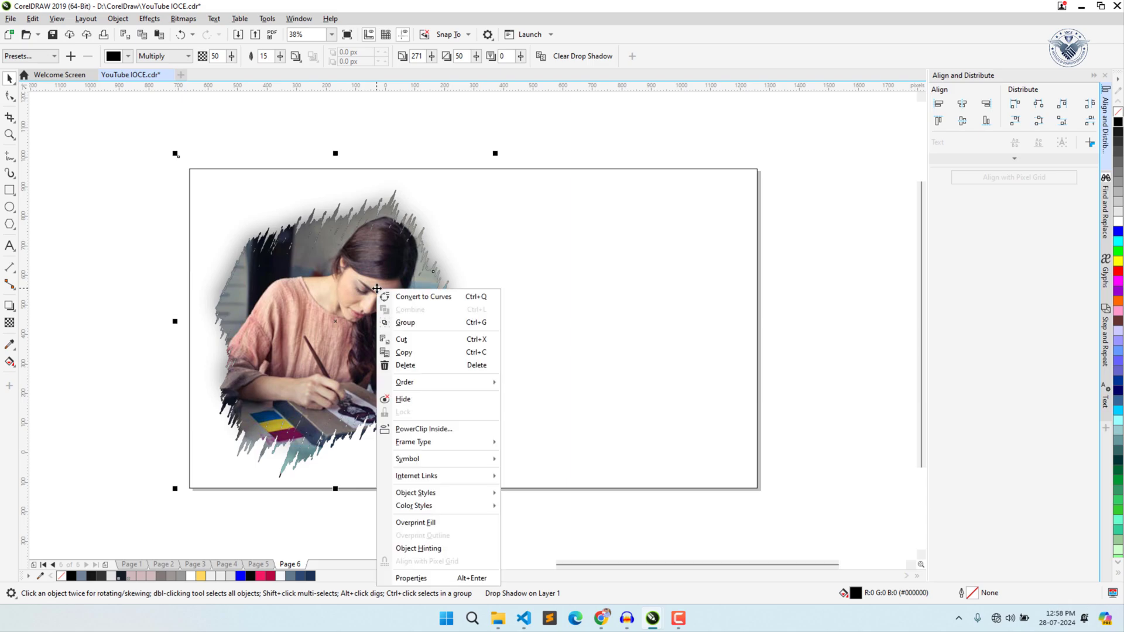
pyautogui.click(446, 433)
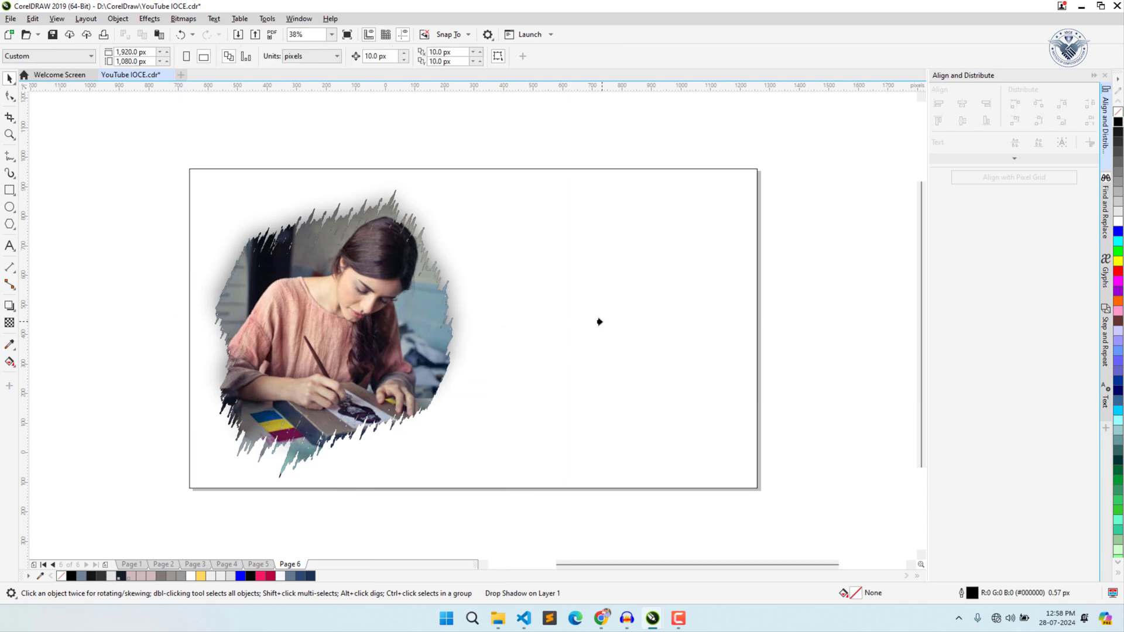
pyautogui.click(599, 320)
pyautogui.click(835, 196)
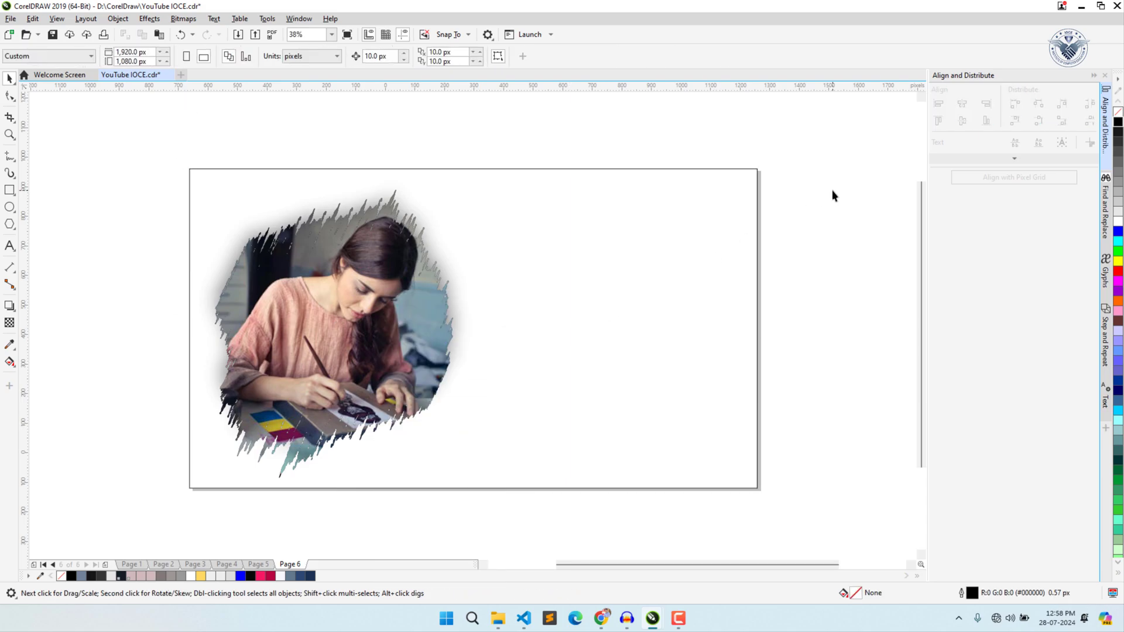